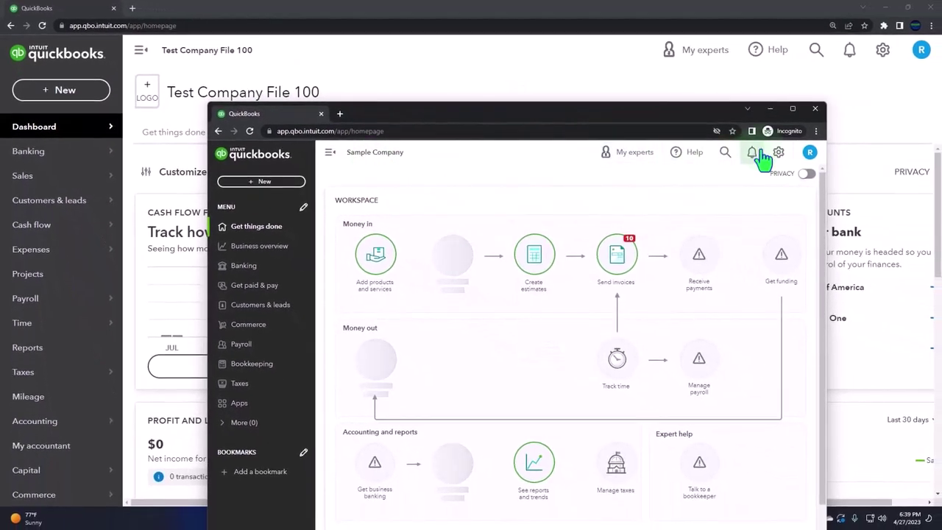
Drag the incognito Sample Company window to the right edge to reveal the Test Company File 100 dashboard
click(816, 131)
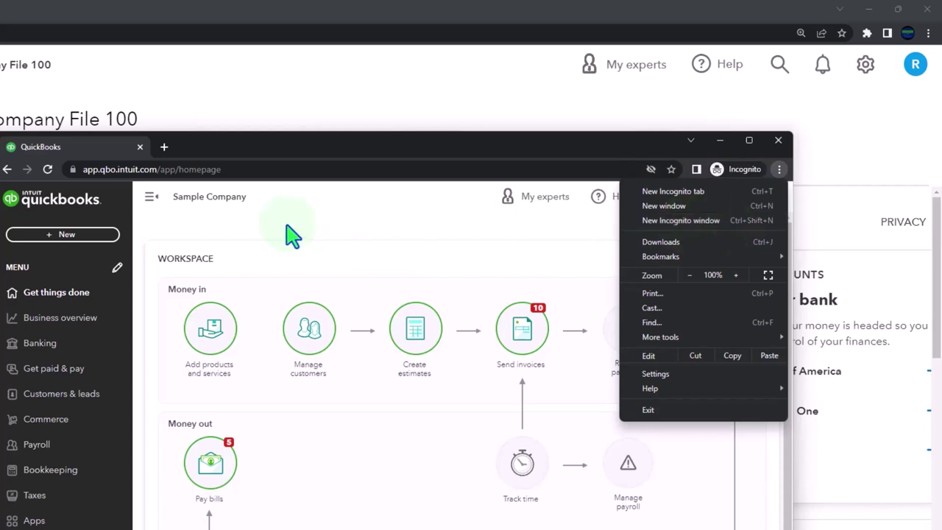
click(210, 240)
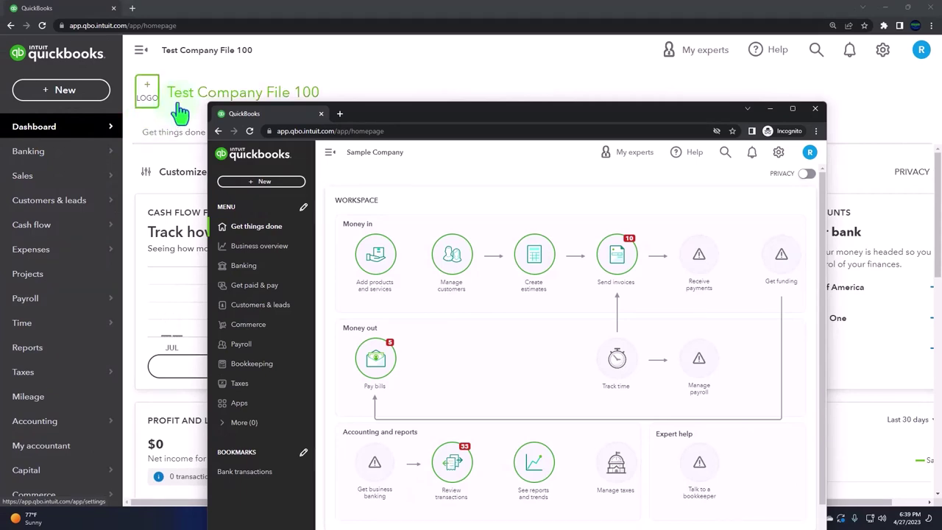
mouse_move(109, 219)
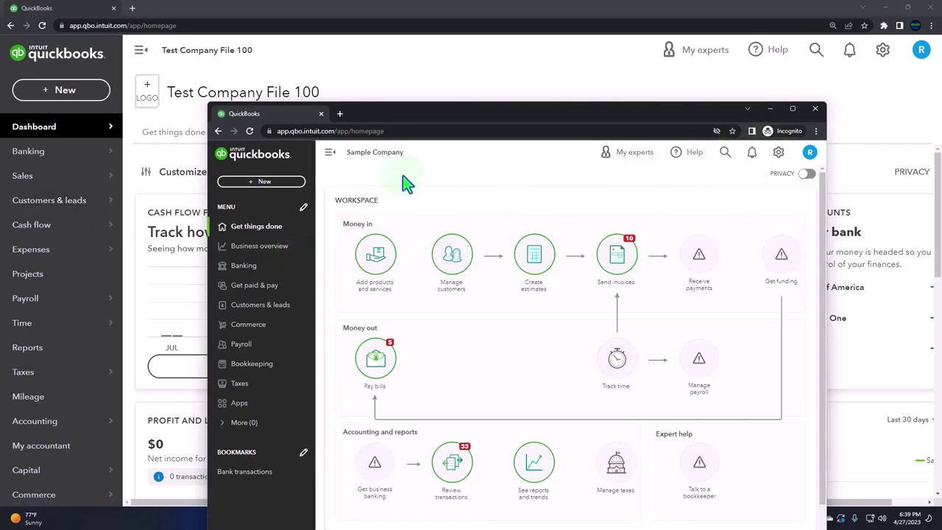
drag(411, 108, 941, 268)
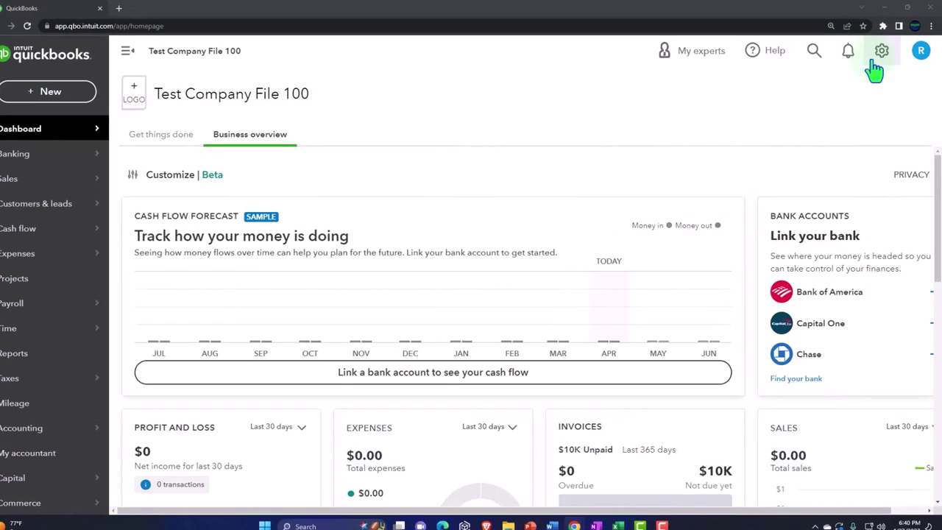
Duplicate the Test Company File 100 QuickBooks tab twice, giving three tabs
click(878, 60)
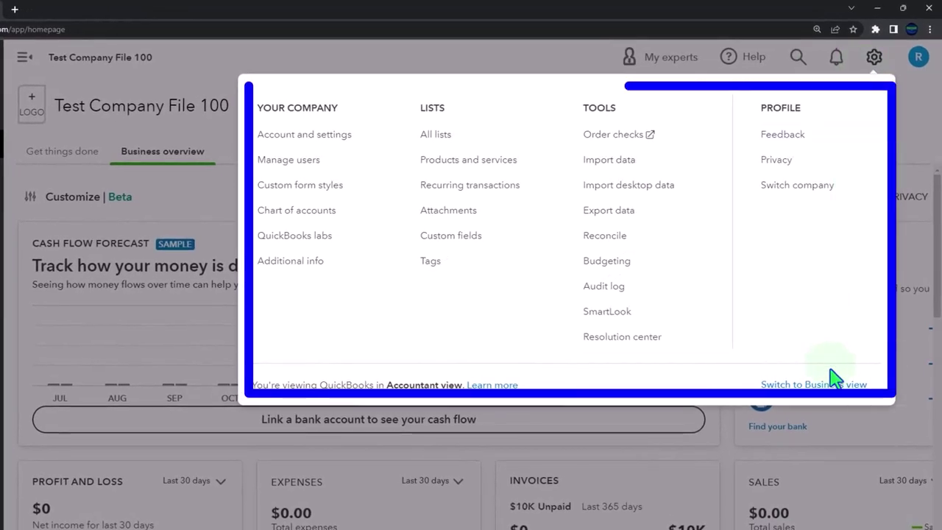
click(830, 384)
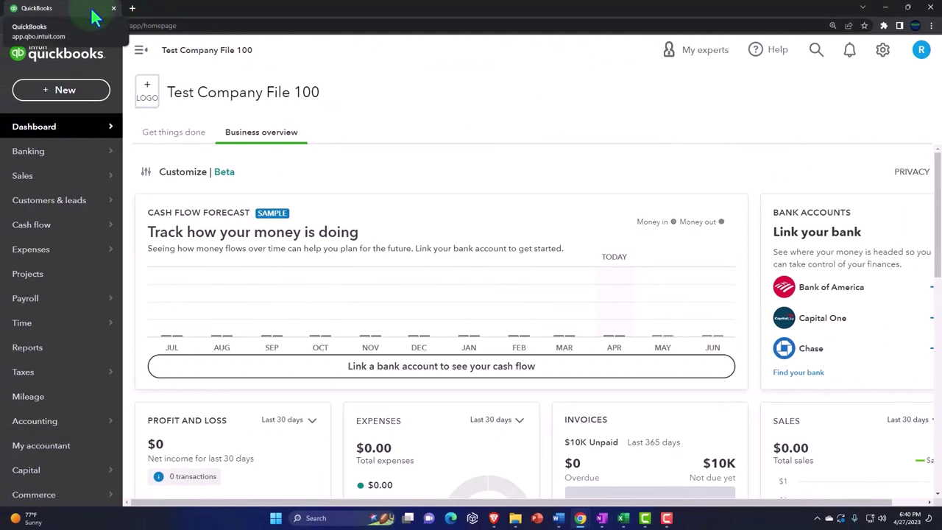
right_click(103, 9)
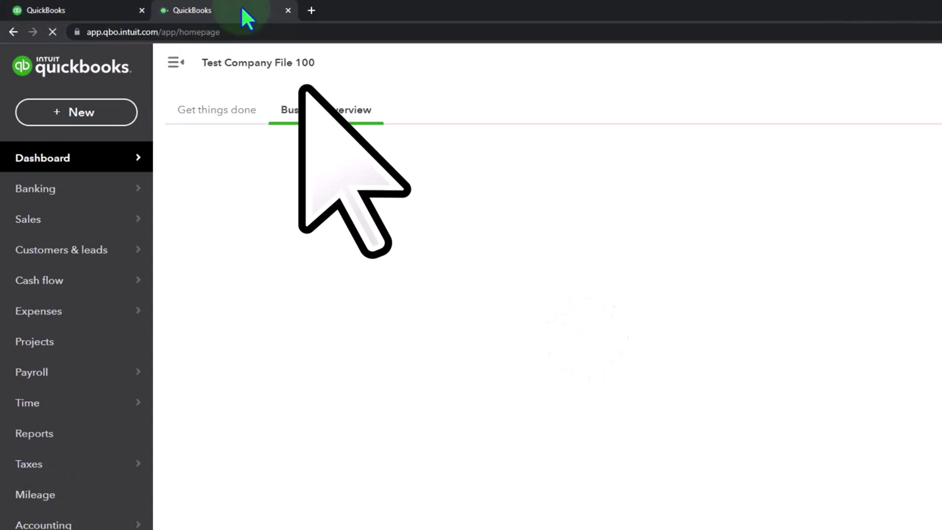
right_click(243, 13)
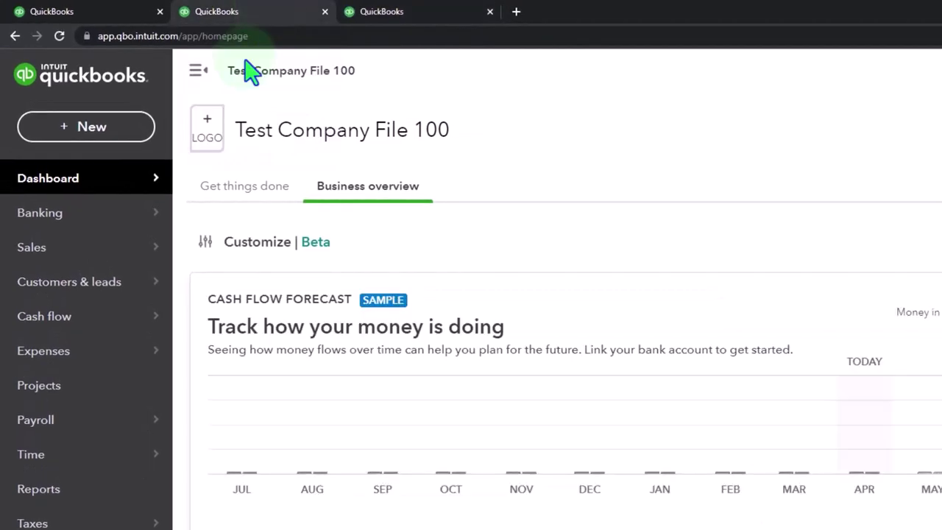
Run the Balance Sheet report for 07/01/2025 through 12/31/2025, showing $10,000.00 total assets
click(59, 494)
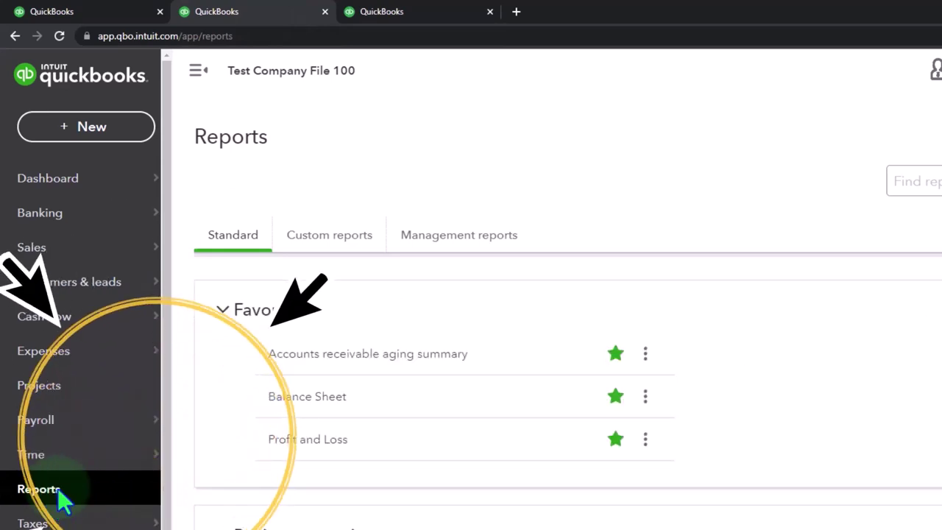
click(295, 397)
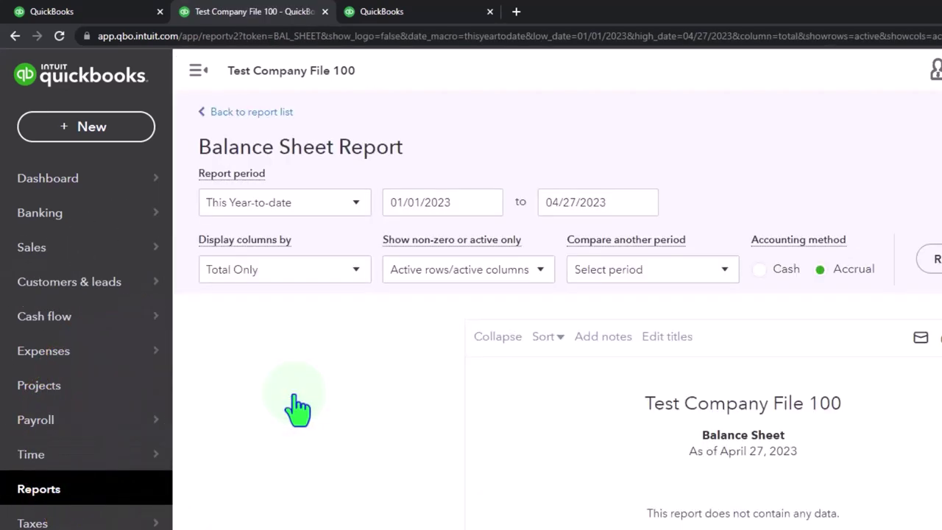
drag(461, 204, 389, 202)
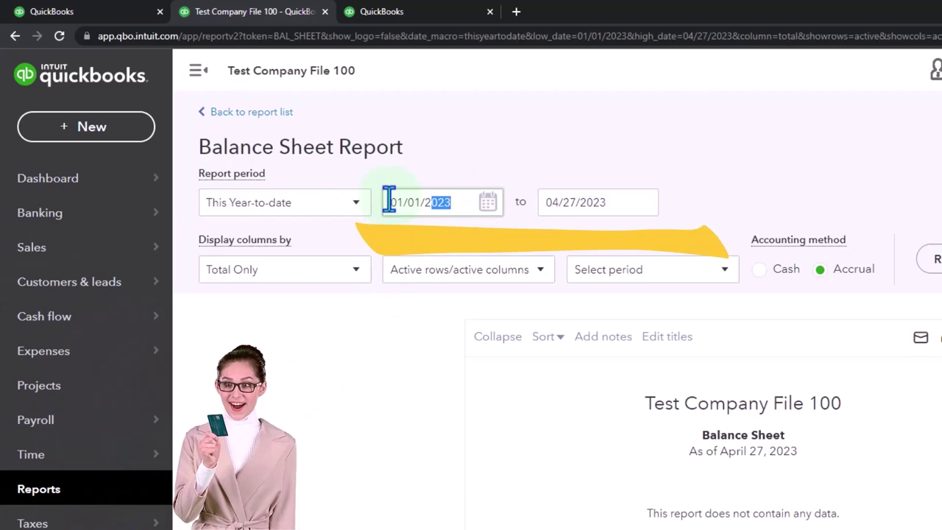
text(07012025)
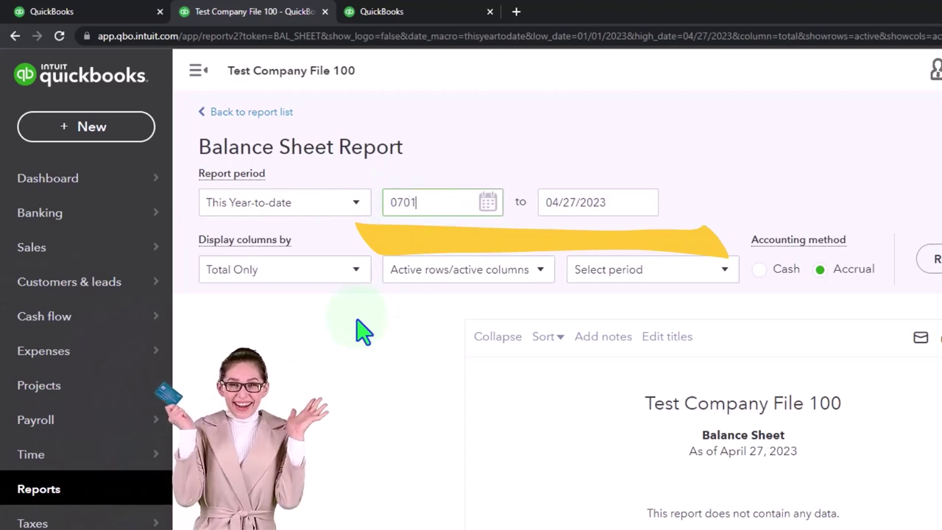
key(Tab)
text(12312025)
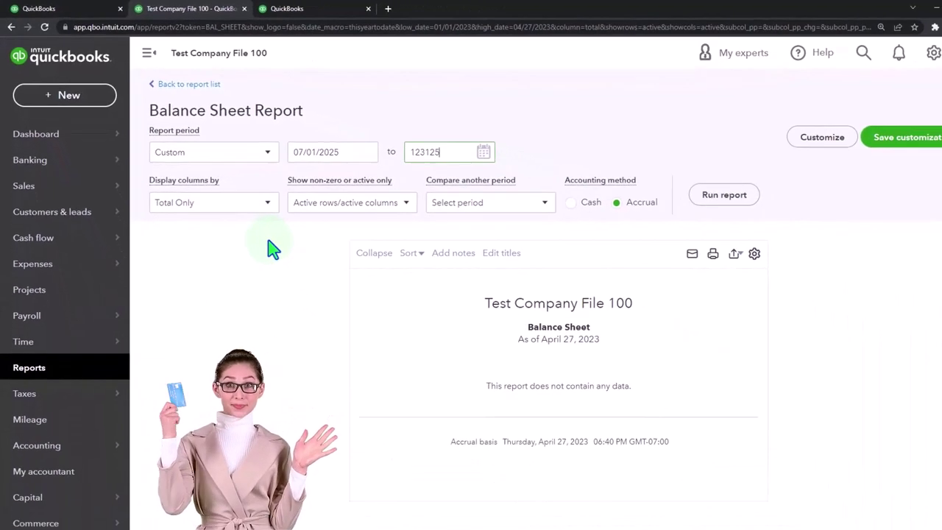
click(683, 190)
scroll(681, 199, down, 2)
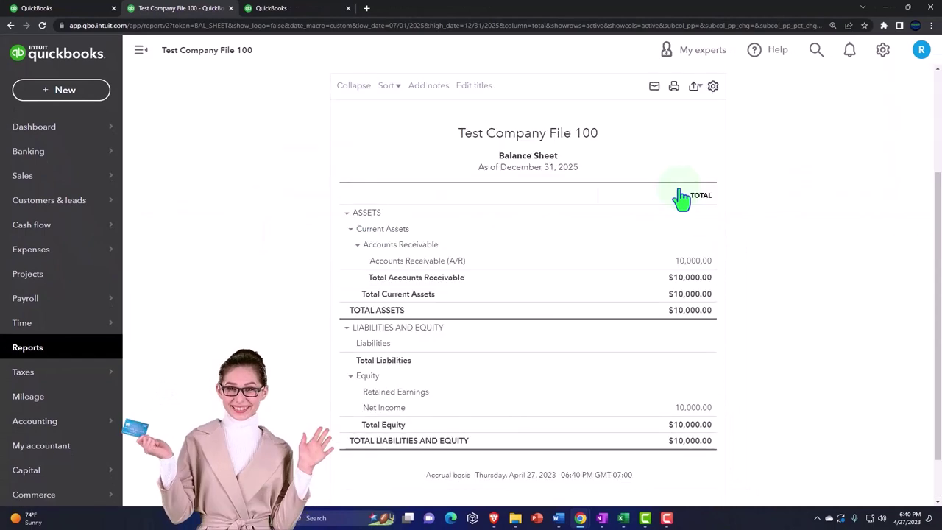
In the third tab, run Profit and Loss for 07/01/2025–12/31/2025 with columns by Months
click(310, 10)
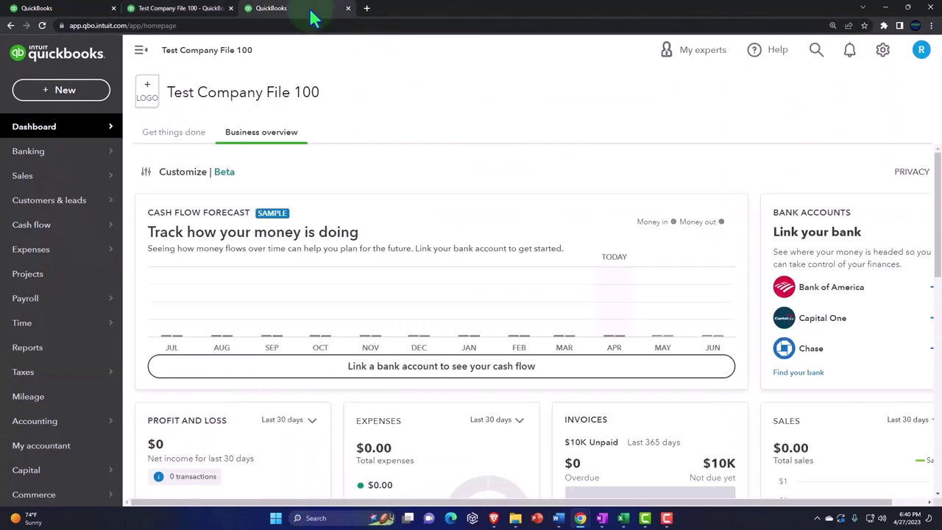
click(30, 350)
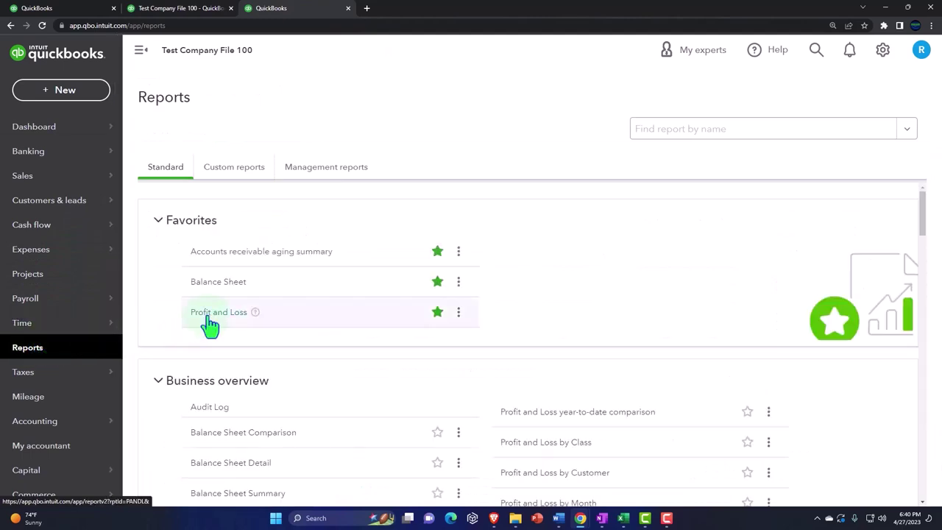
click(209, 317)
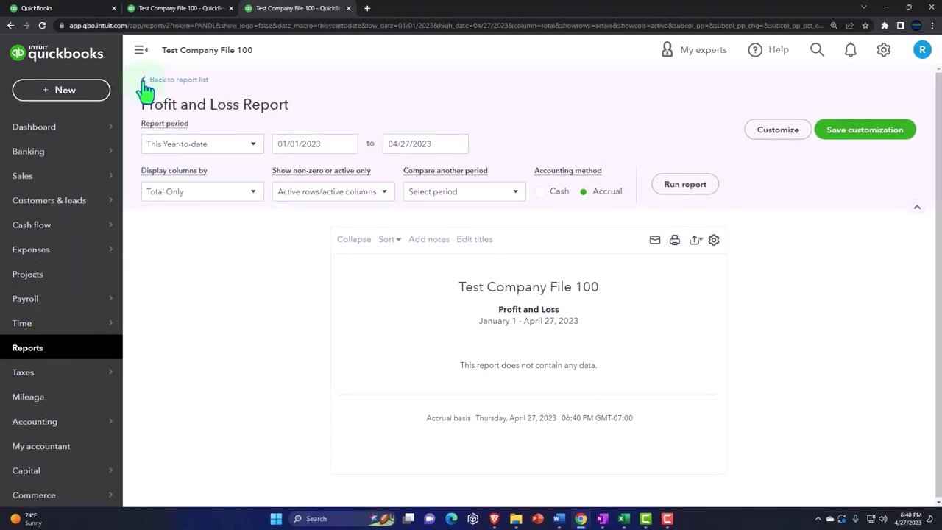
click(140, 50)
click(195, 141)
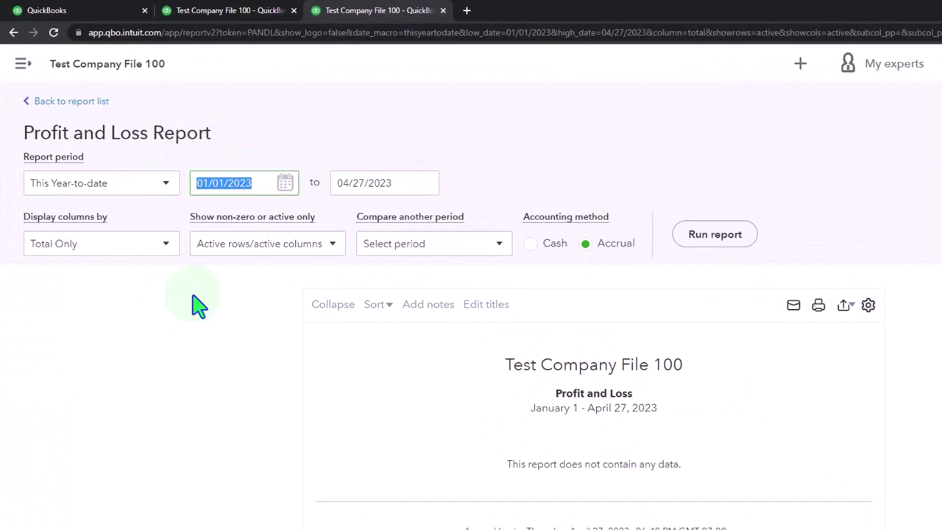
text(0)
text(7/01/202)
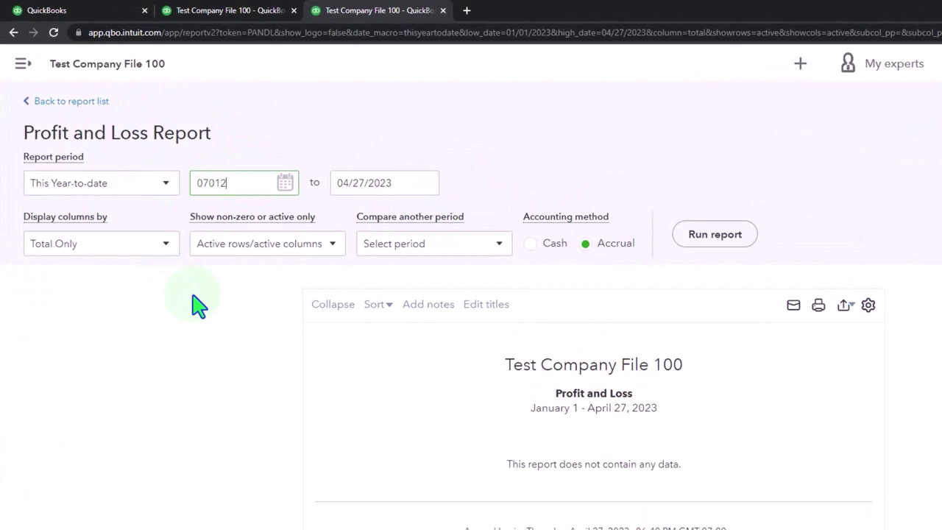
text(5)
key(Tab)
text(12312025)
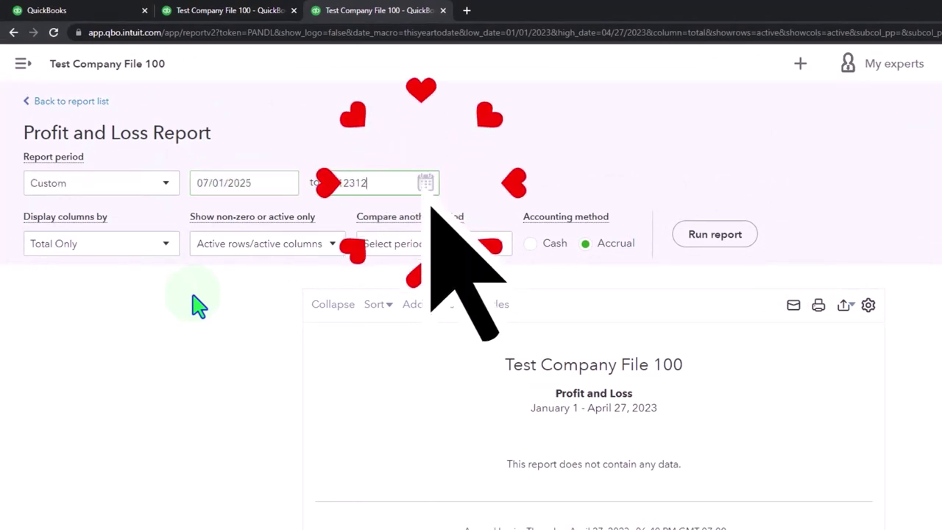
click(166, 244)
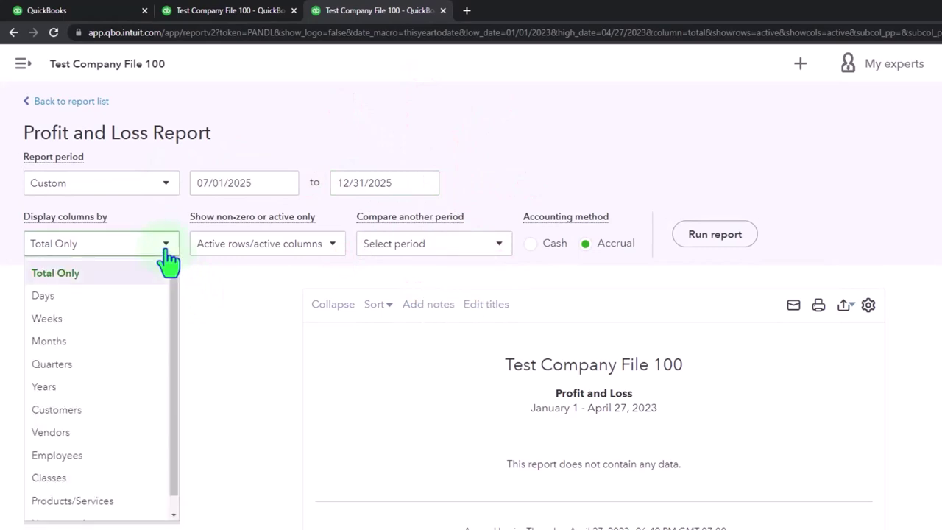
click(105, 342)
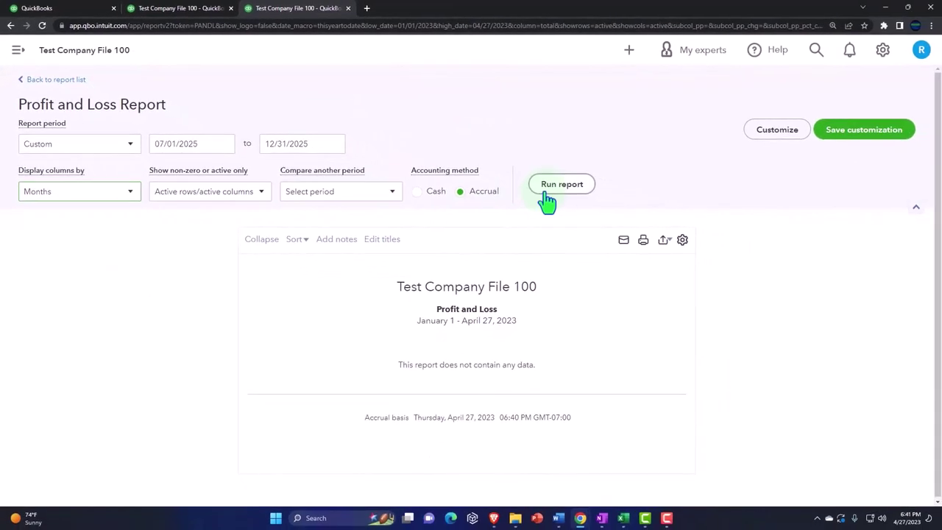
click(547, 193)
scroll(715, 177, down, 1)
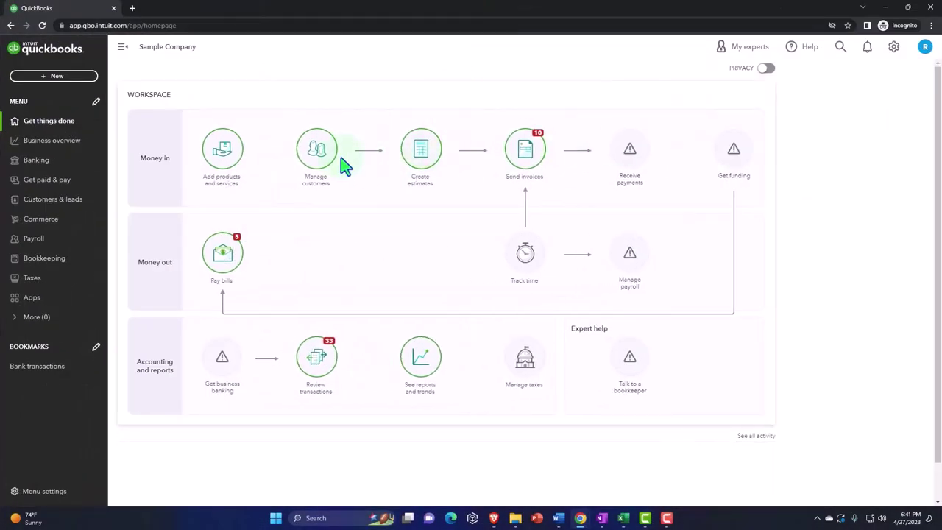
Show the Sample Company business overview, then bring the Excel Worksheet Project Sheet to the front
click(74, 141)
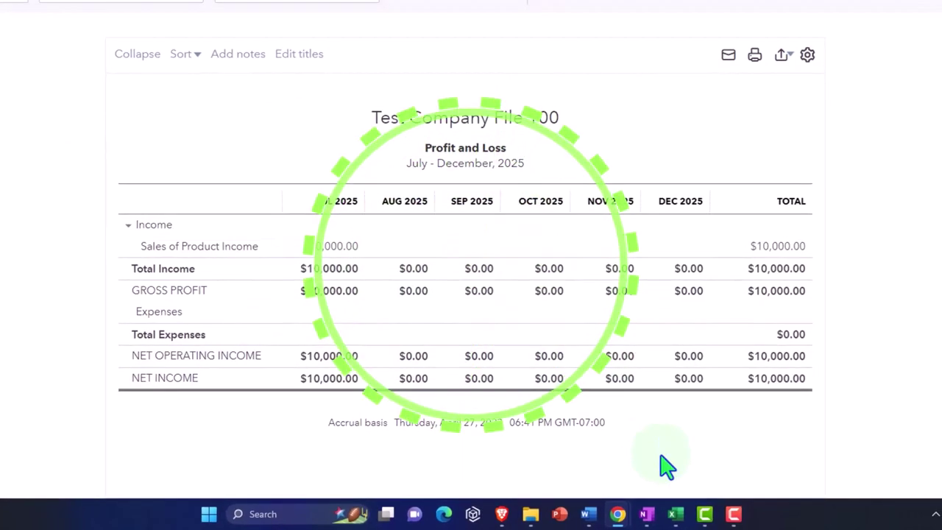
mouse_move(649, 519)
click(600, 510)
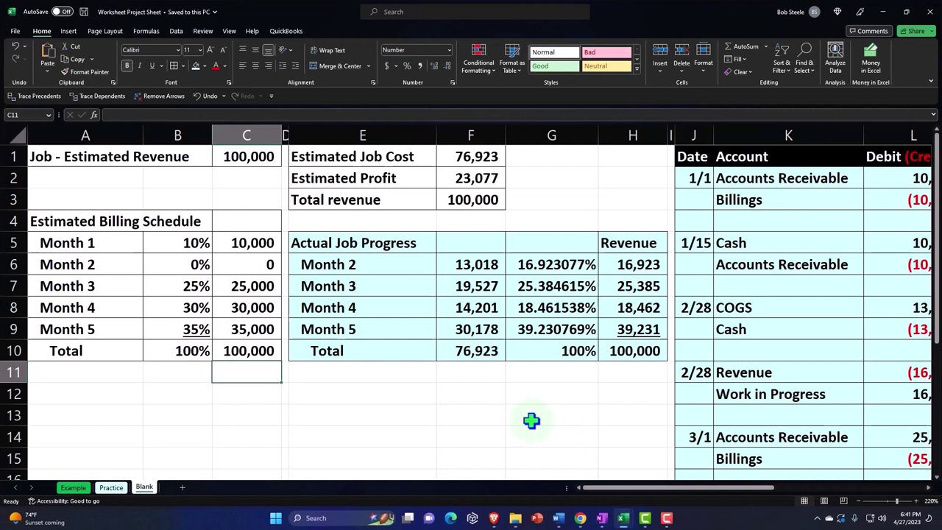
Fill cells A5:C5, the Month 1 billing row, with light green
click(252, 157)
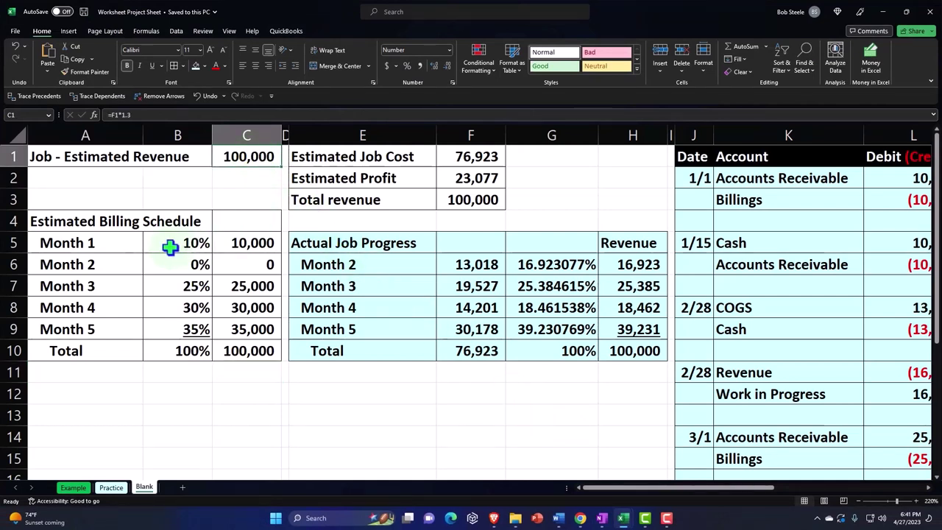
drag(74, 243, 222, 243)
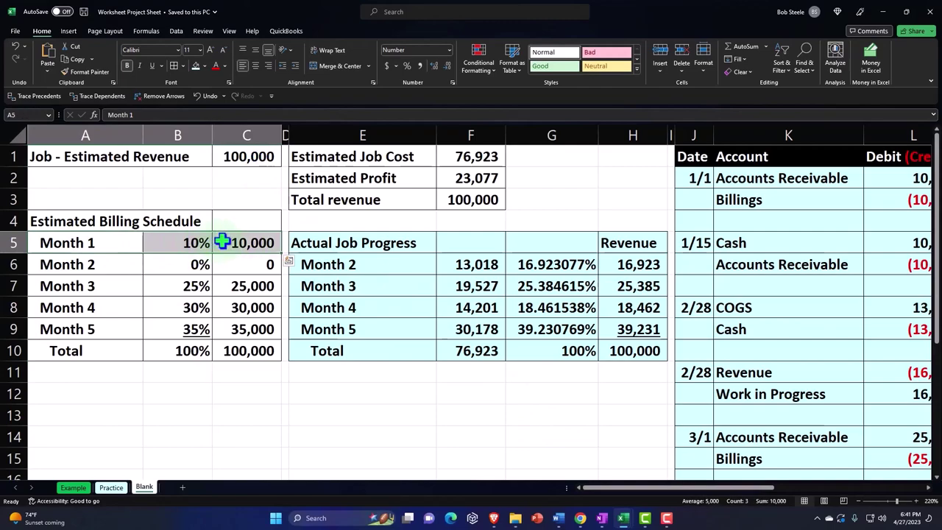
right_click(222, 241)
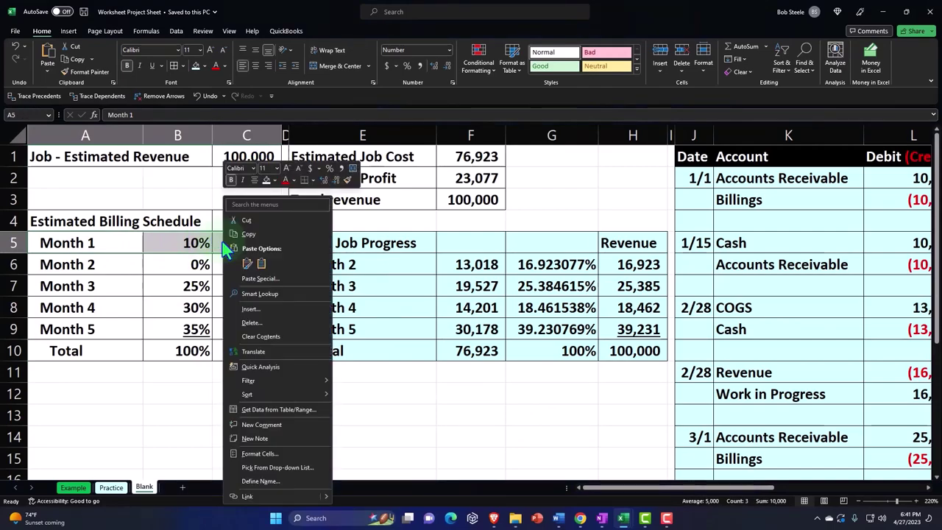
click(275, 181)
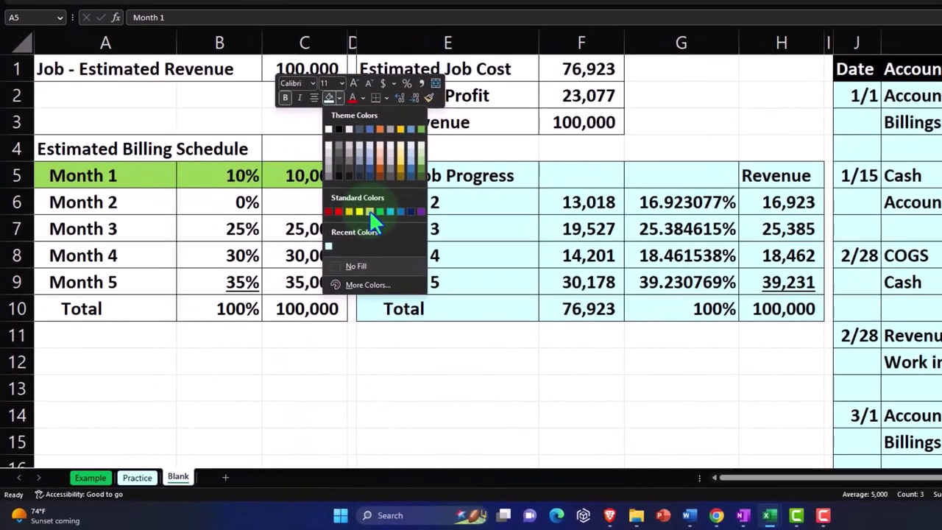
click(313, 259)
click(273, 213)
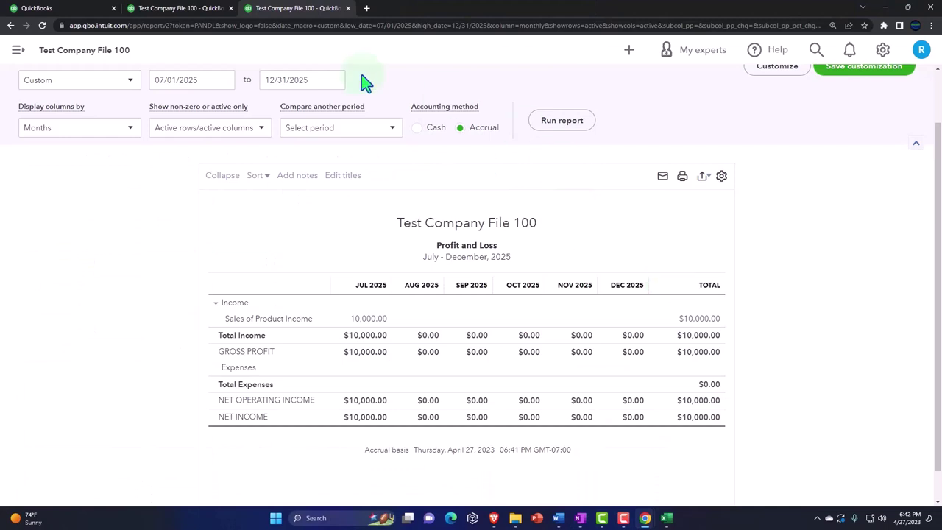
Go to Projects, open Project 1 for Customer 1, and collapse the sidebar
click(93, 13)
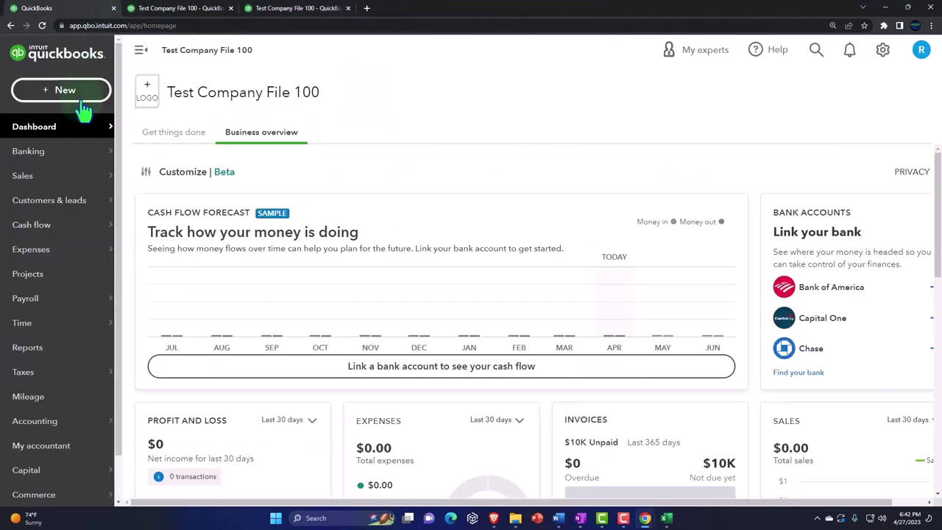
click(33, 277)
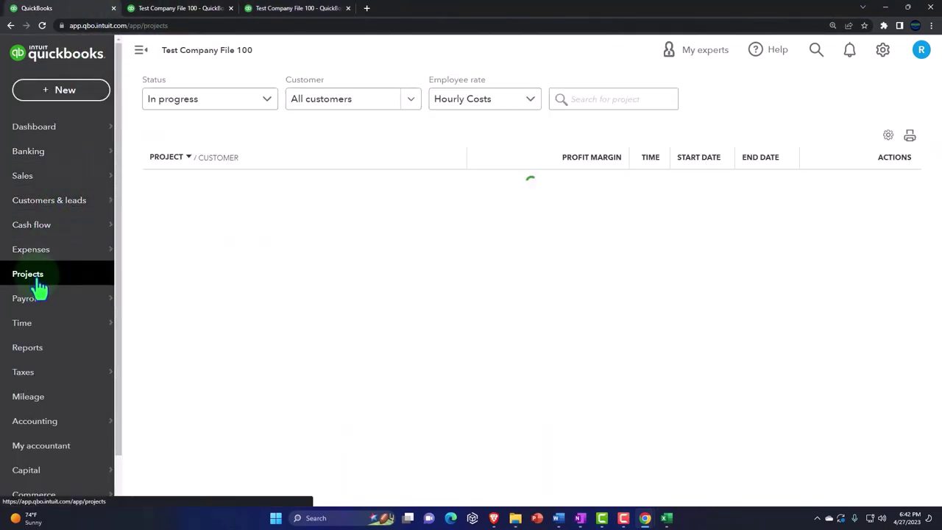
click(183, 380)
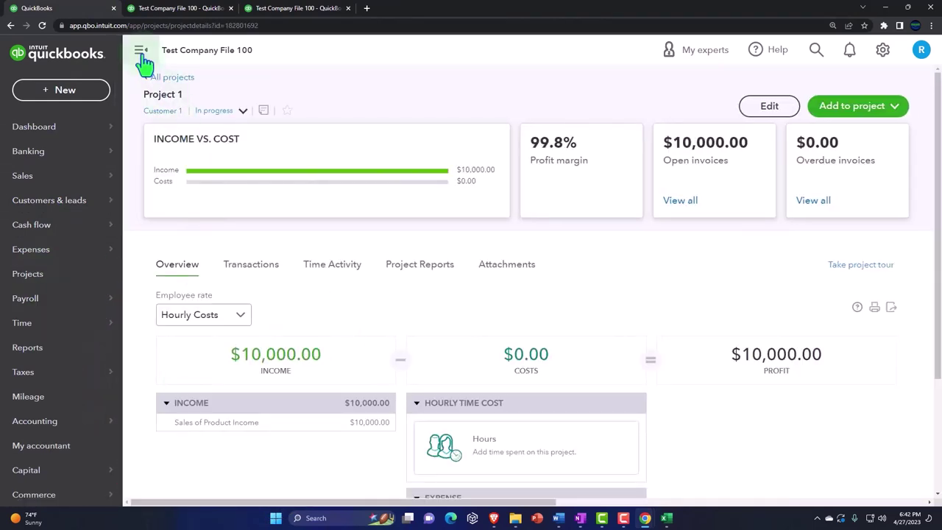
click(141, 52)
In the Actual Job Progress table, fill E6:H6 green, then restore light cyan on G6:H6
mouse_move(678, 522)
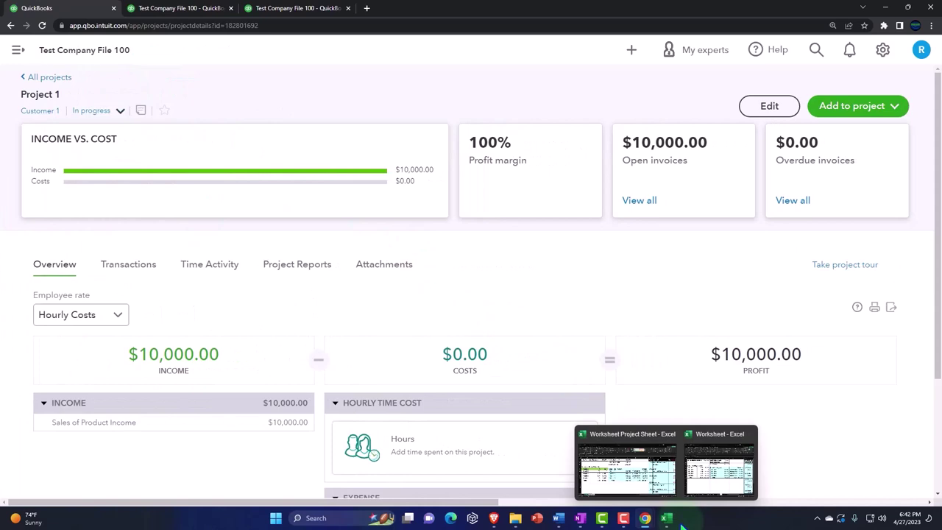
click(632, 465)
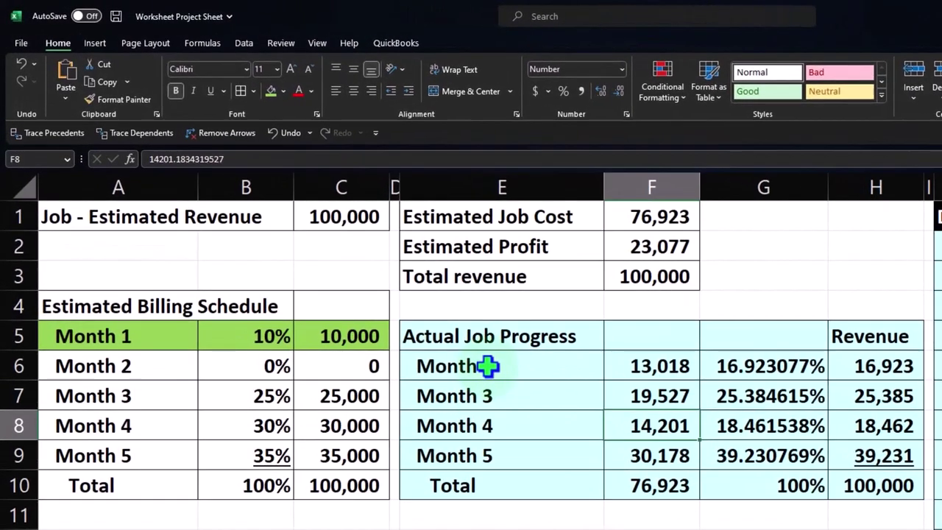
drag(488, 366, 861, 366)
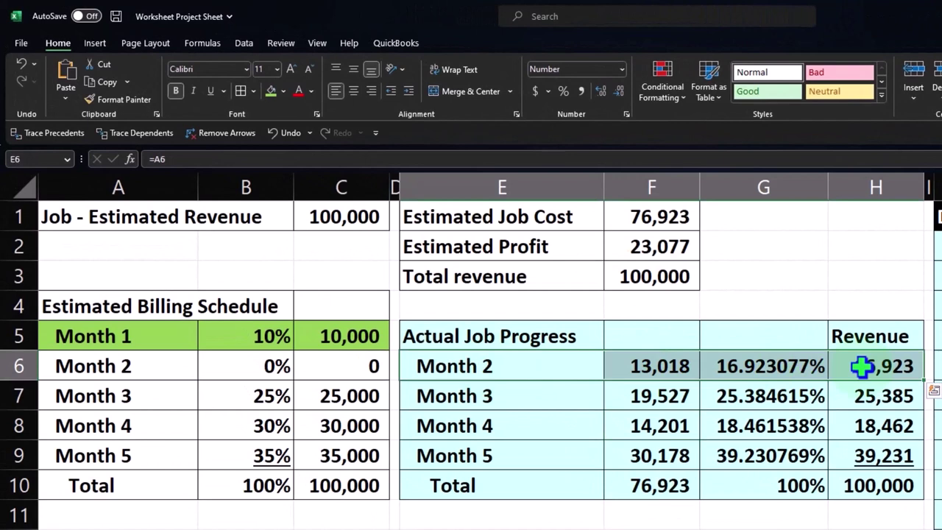
click(270, 91)
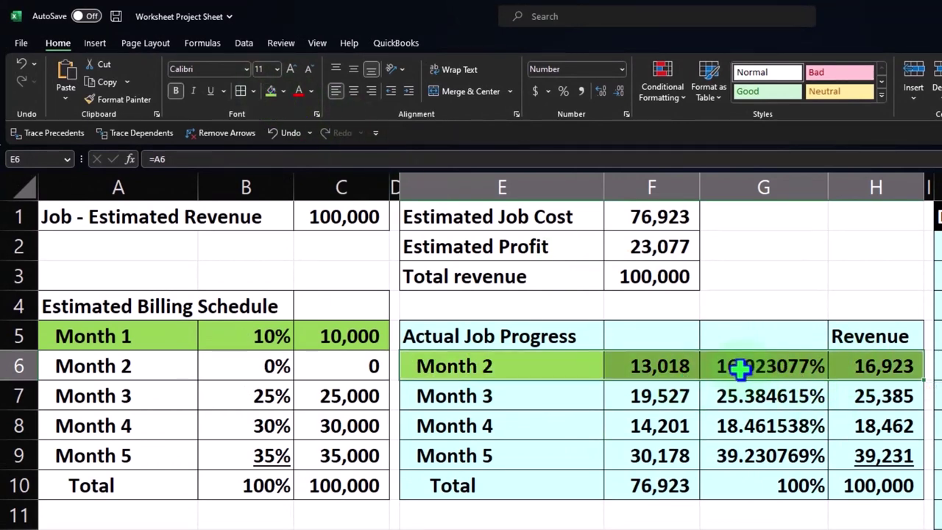
drag(754, 366, 847, 366)
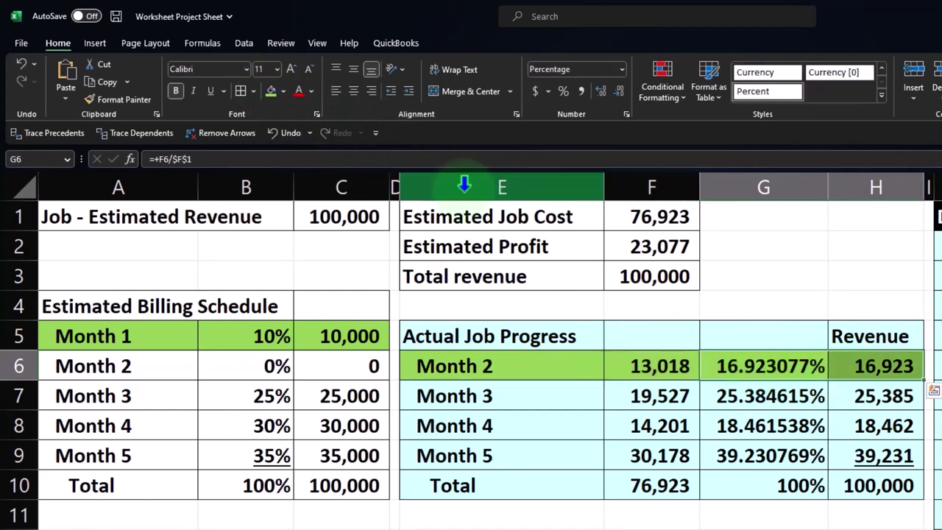
click(283, 91)
click(272, 257)
click(532, 438)
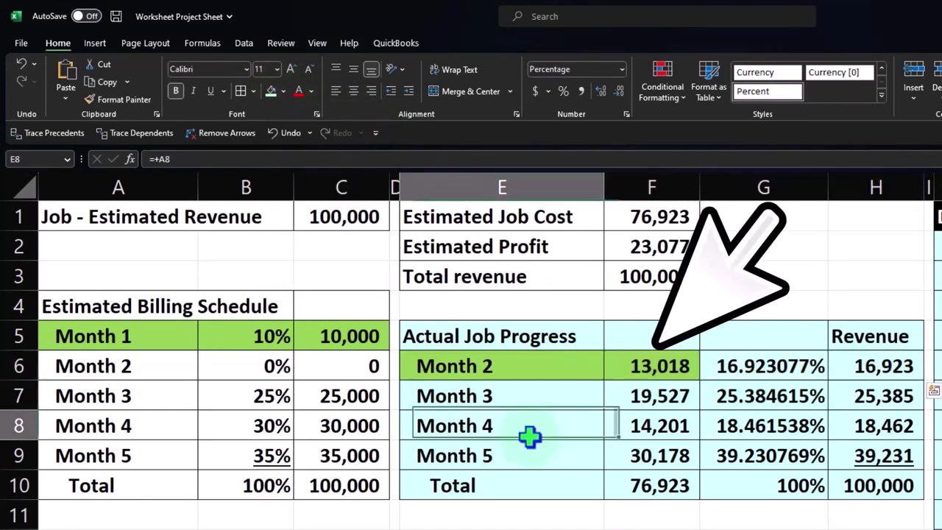
click(639, 372)
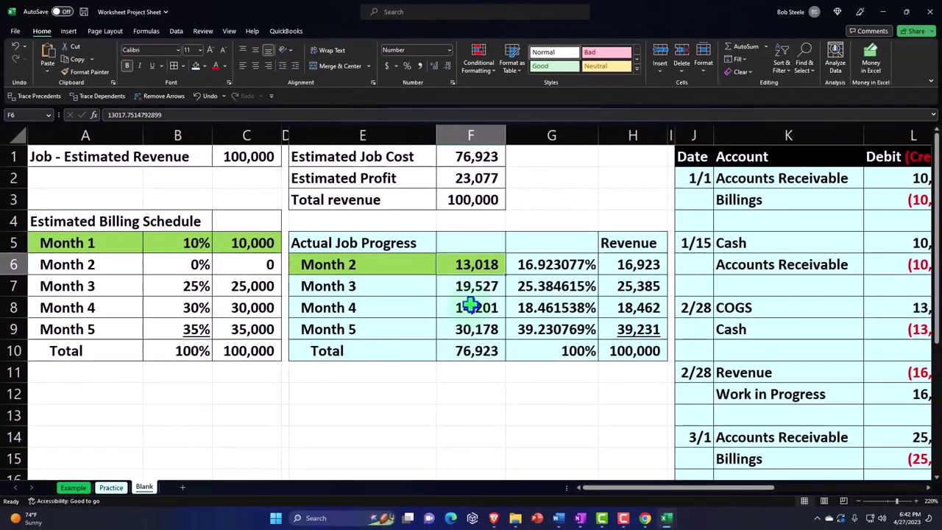
Minimize Excel and add a new Expense to Project 1 from Add to project
click(882, 11)
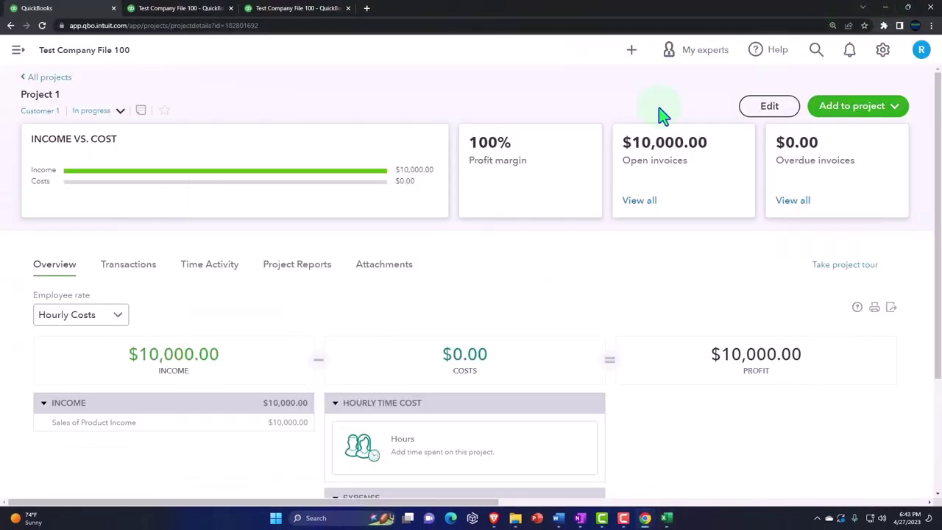
click(894, 107)
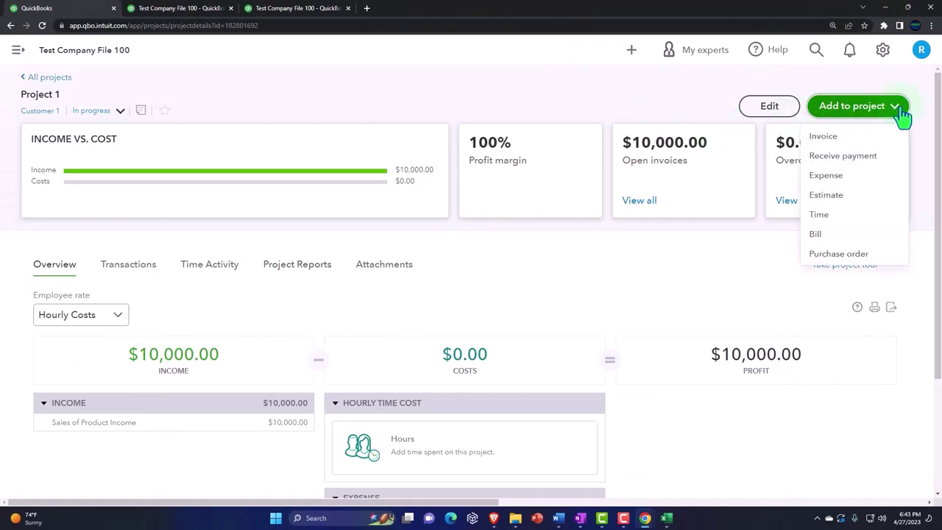
click(827, 176)
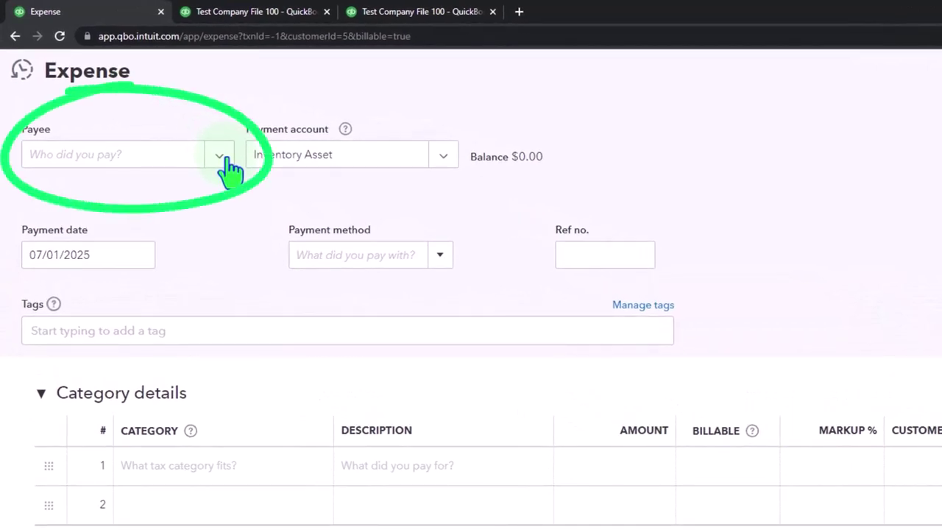
Set Vendor 1 as the expense payee and display the payment account choices
click(219, 156)
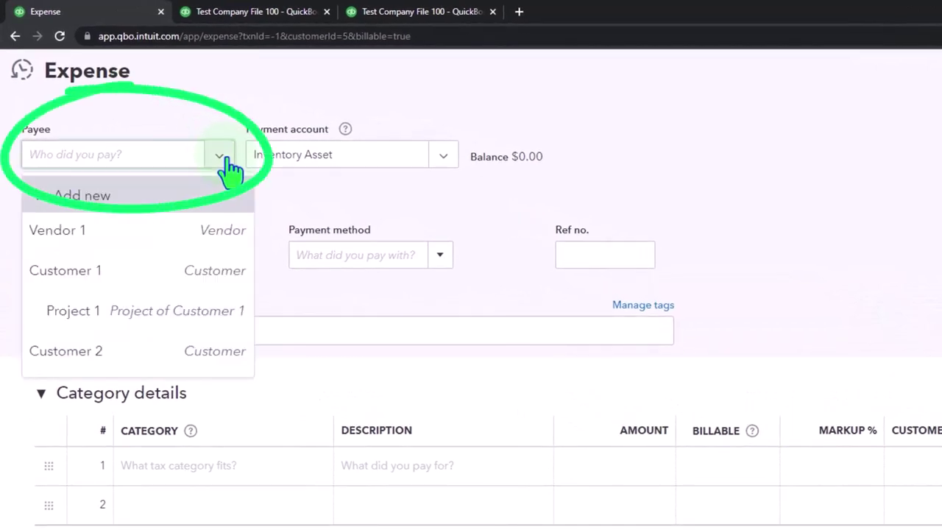
click(75, 236)
key(Tab)
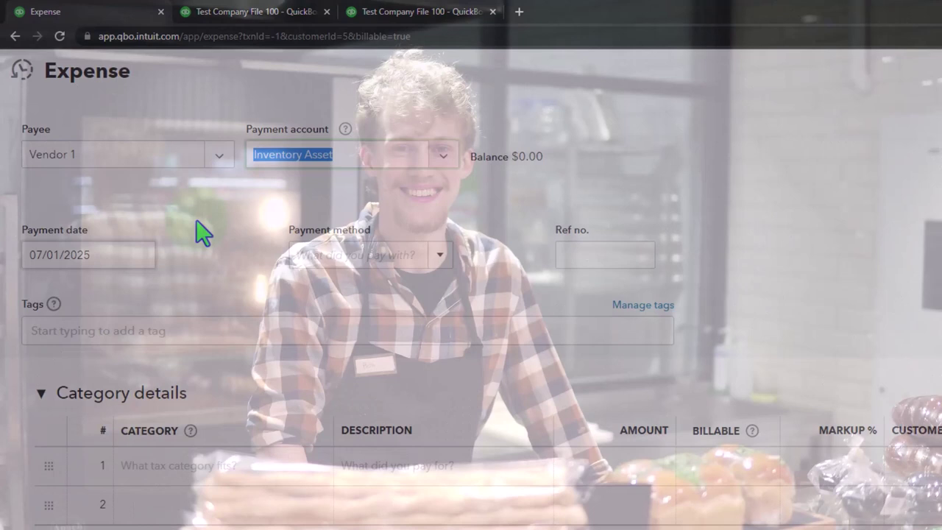
click(200, 233)
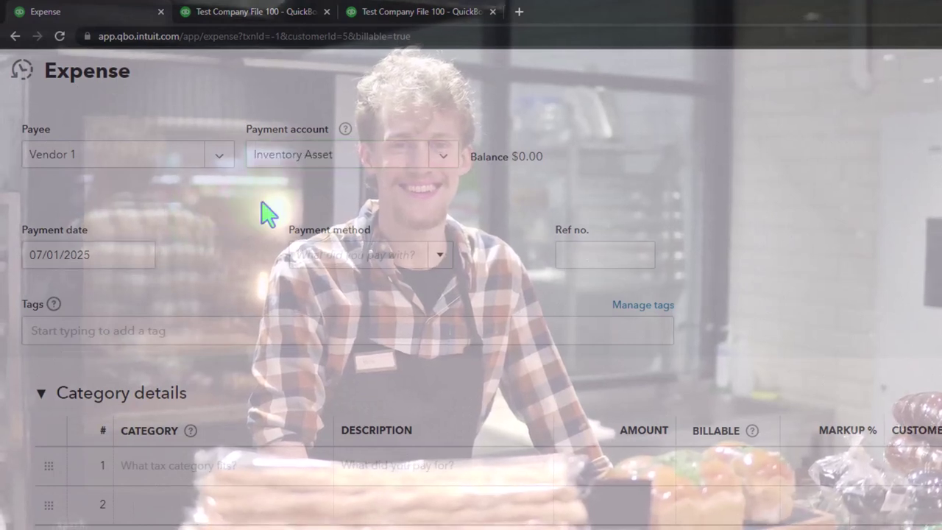
click(442, 158)
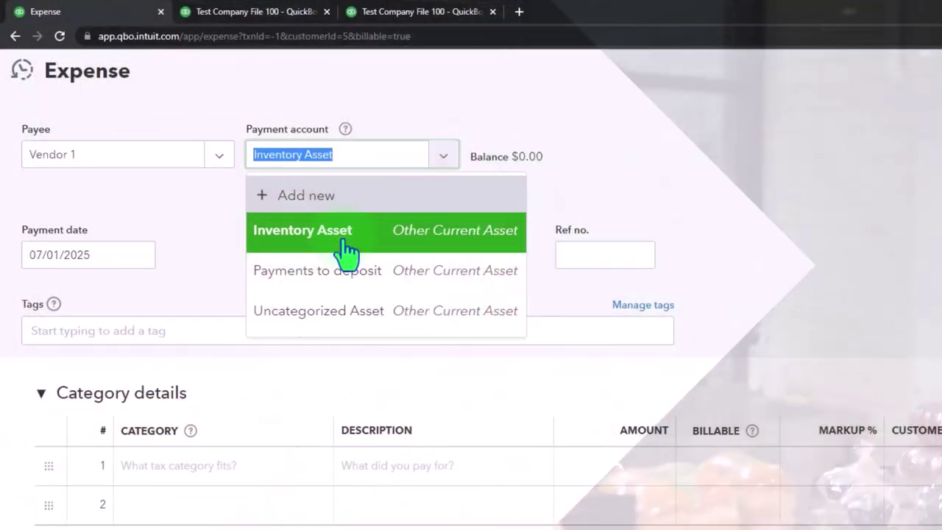
Create and save a new Checking bank account as the expense's payment account
click(315, 202)
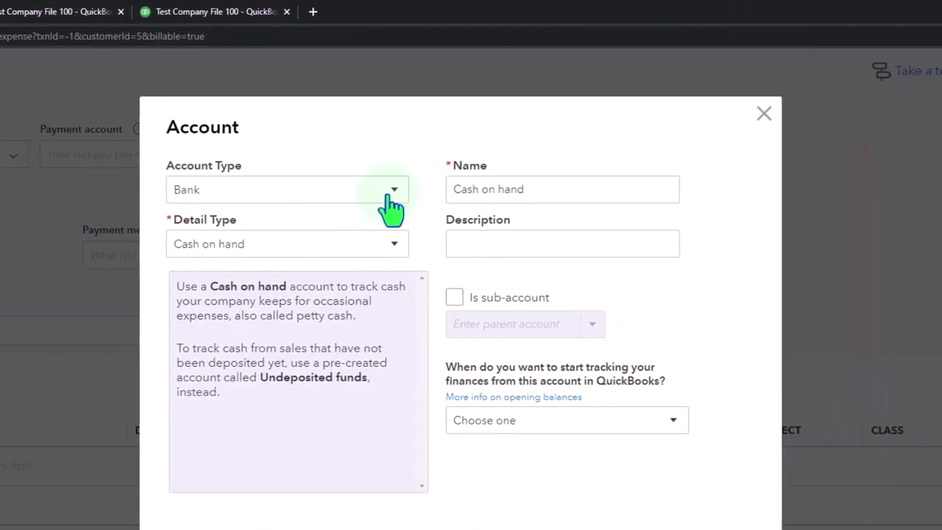
click(372, 254)
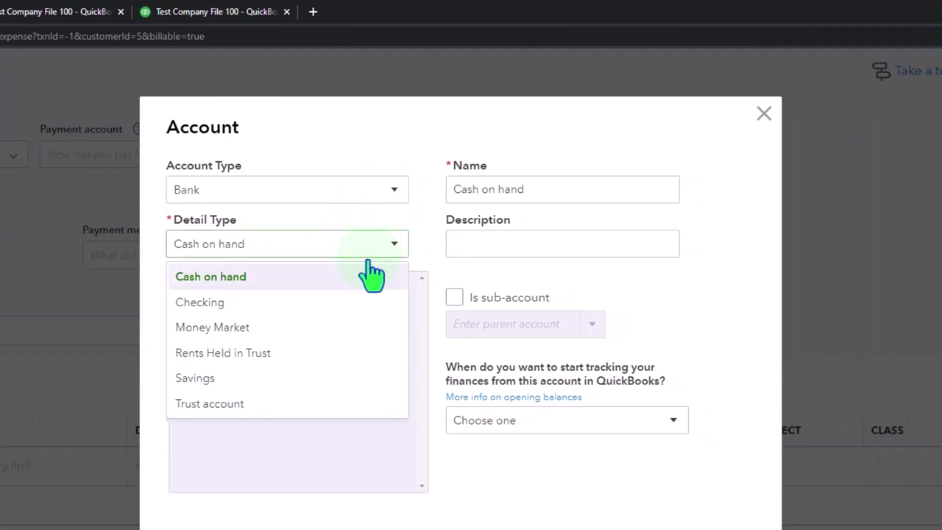
click(328, 305)
click(529, 191)
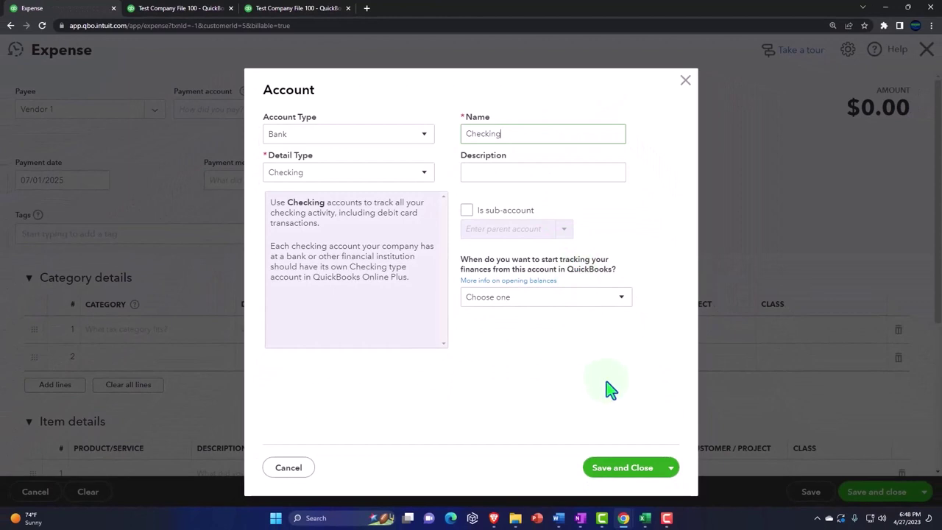
click(624, 471)
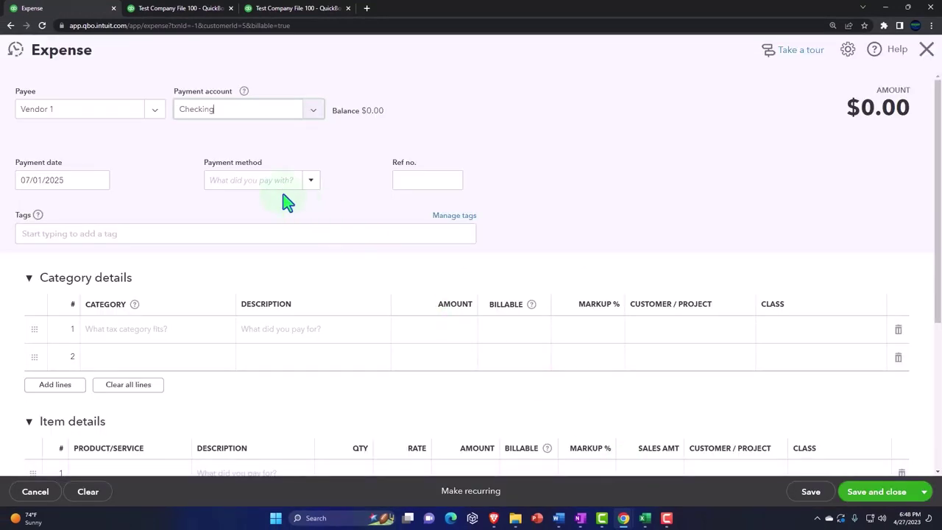
Enter payment date 08/15/2025, skip payment method and Ref no., and add the Project #1 tag
key(Tab)
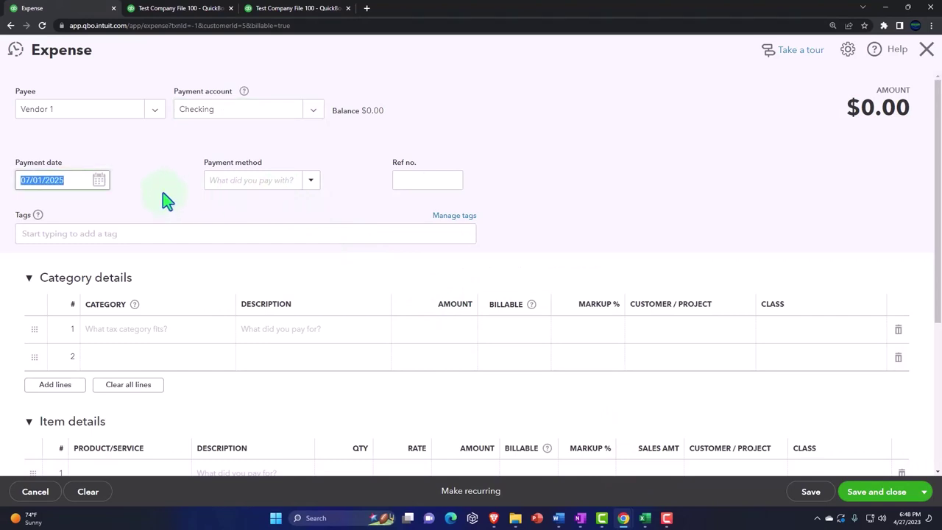
text(0815)
key(Tab)
key(Tab)
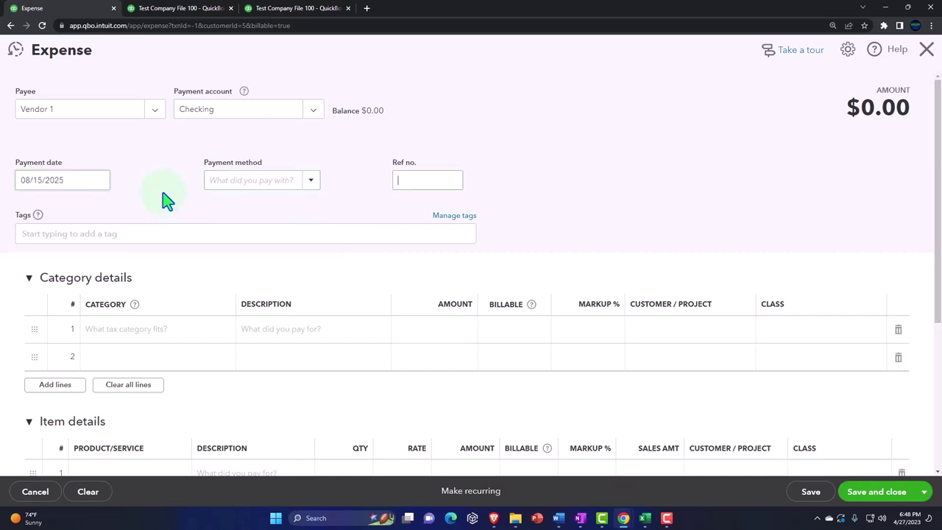
key(Tab)
key(Tab)
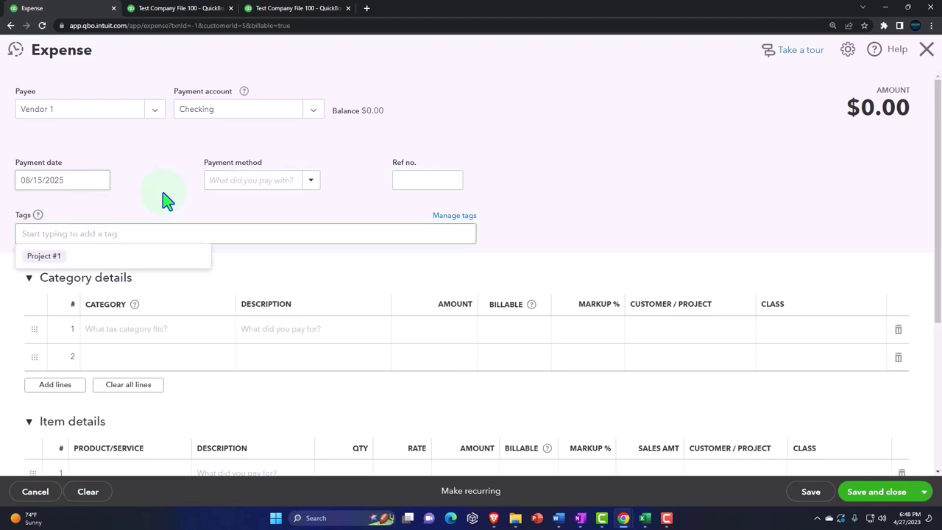
click(76, 255)
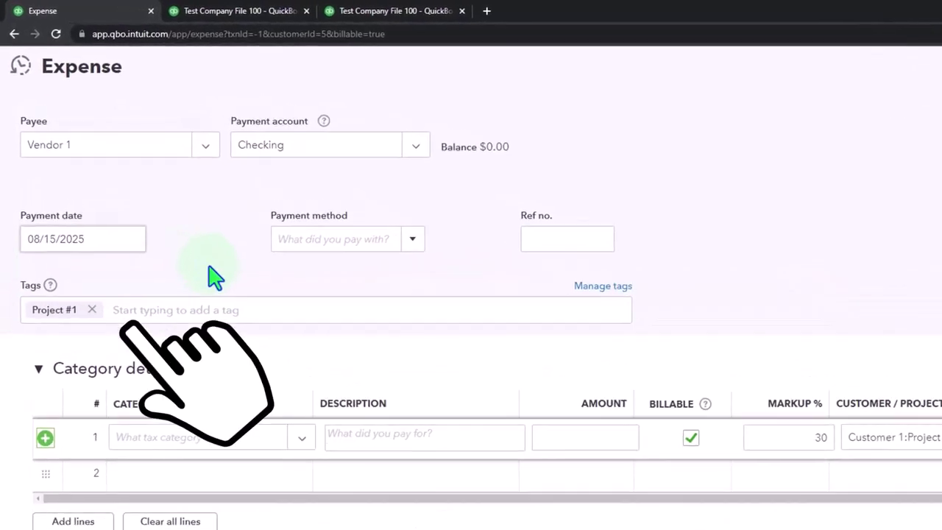
key(Tab)
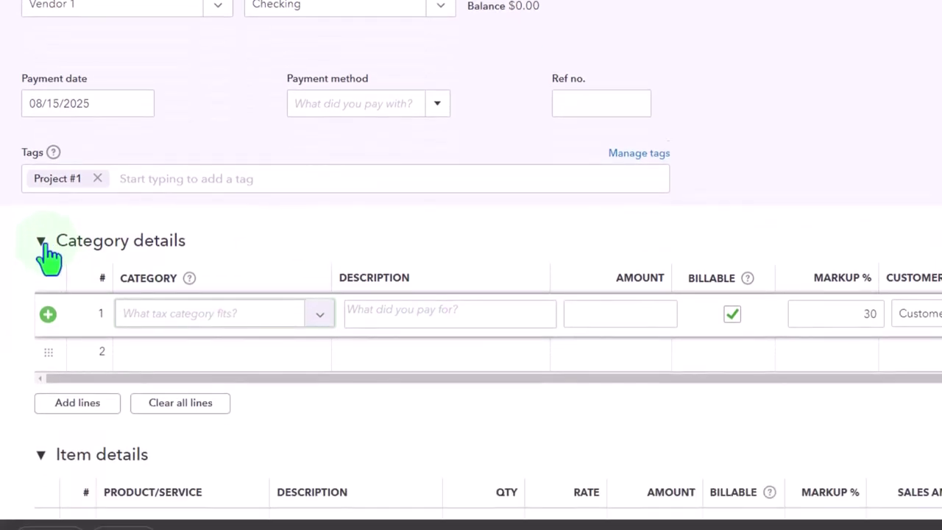
Collapse Category details and choose Materials as the first item line's product
click(41, 242)
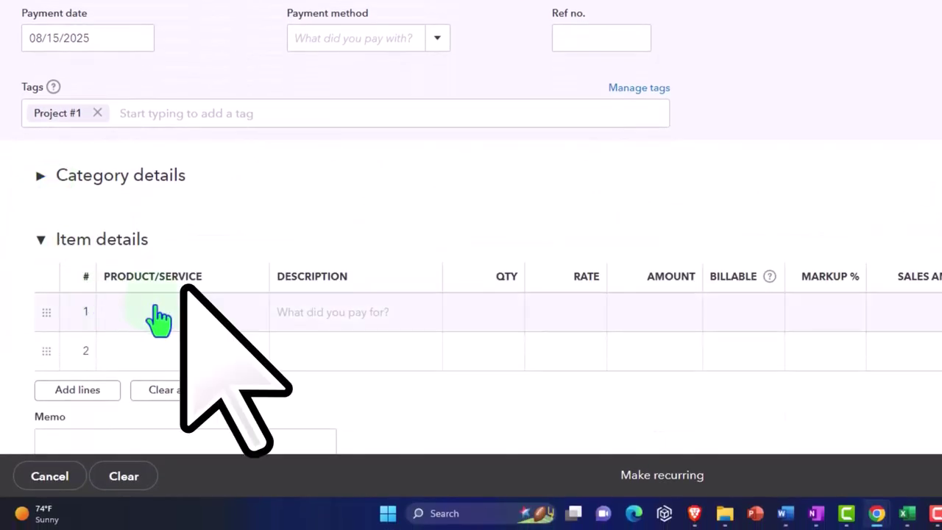
click(159, 315)
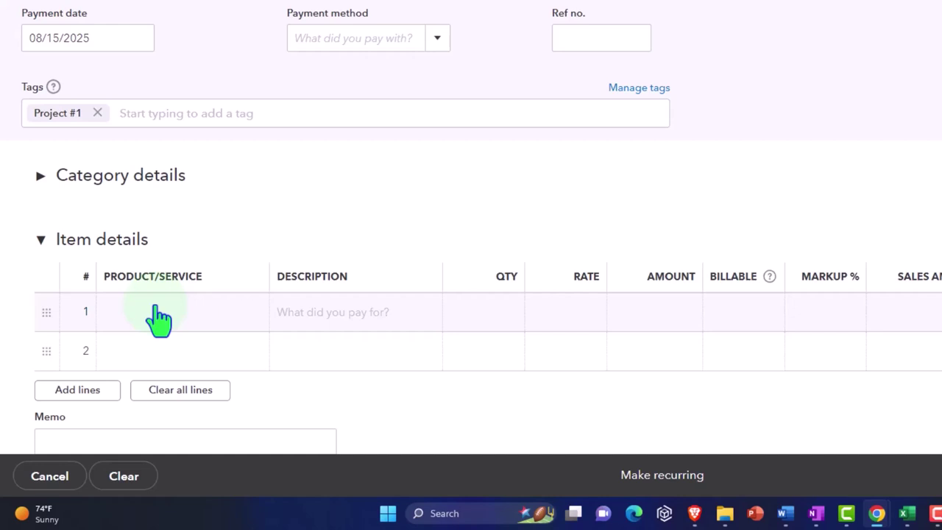
click(245, 322)
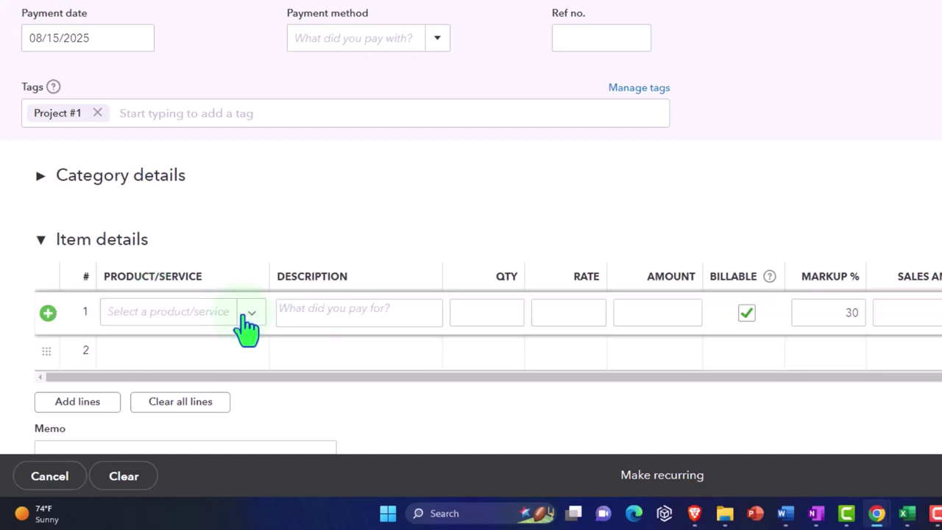
click(250, 315)
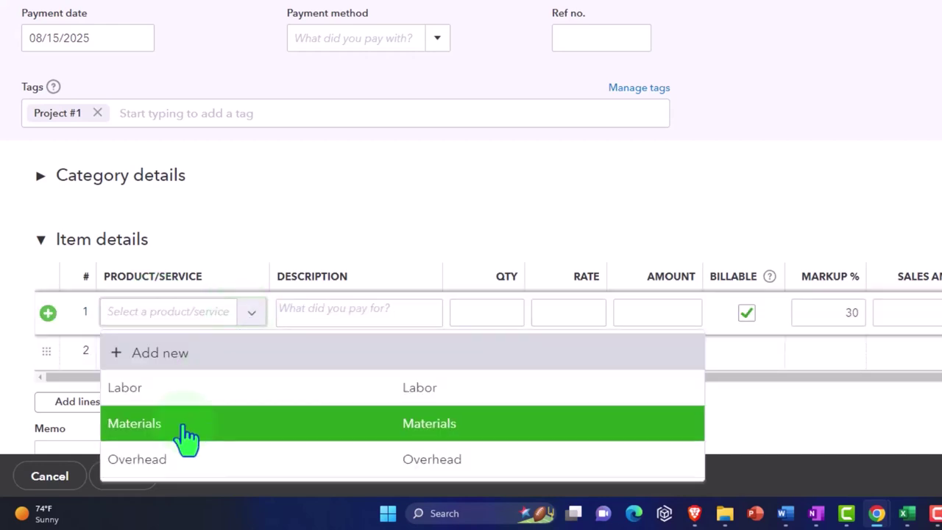
click(181, 436)
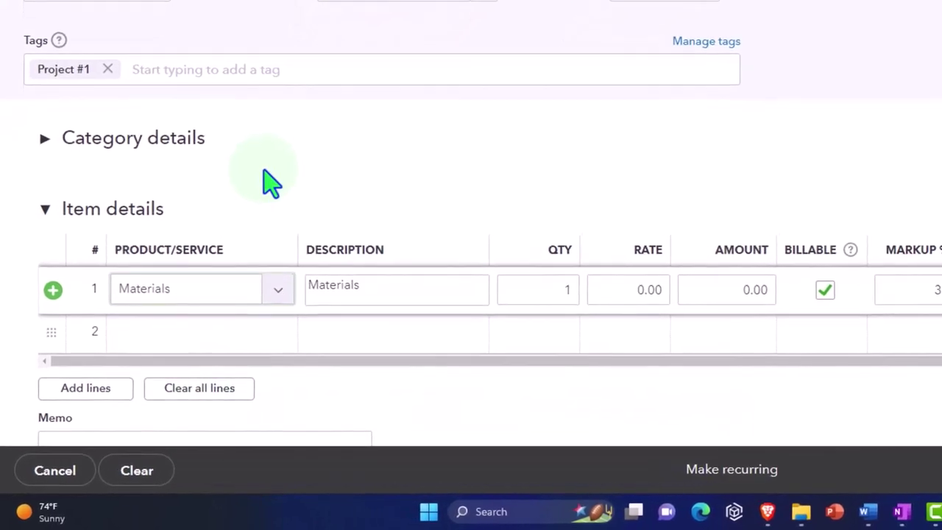
Move through the line's description, quantity and rate, then check costs in the Excel Project Sheet
key(Tab)
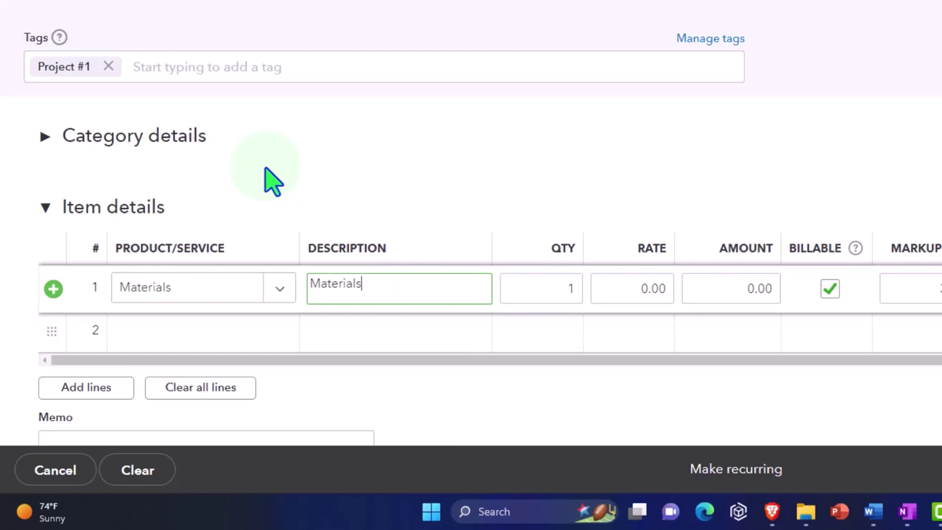
key(Tab)
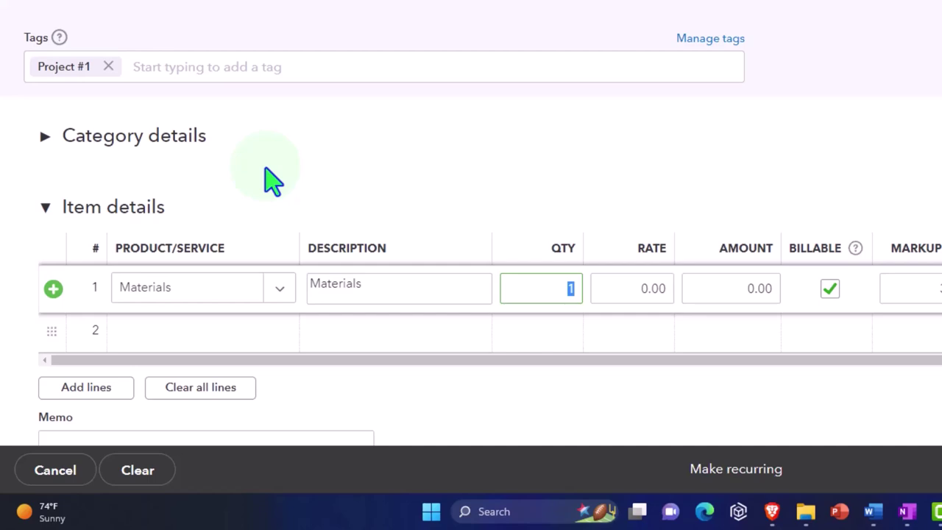
key(Tab)
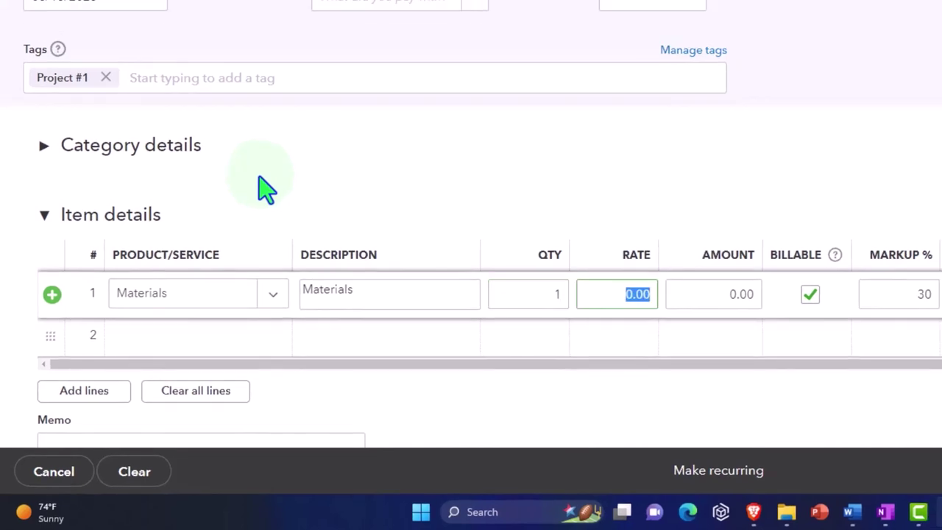
key(Tab)
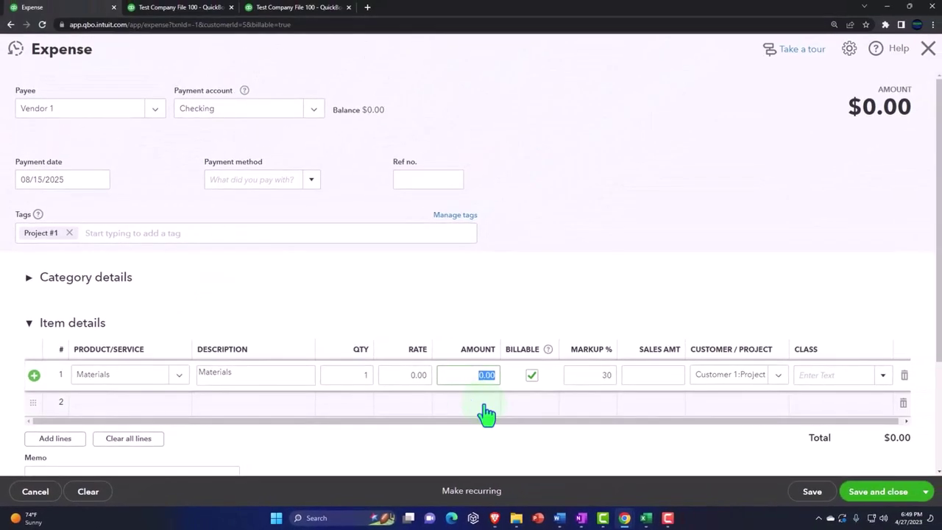
mouse_move(680, 518)
click(631, 434)
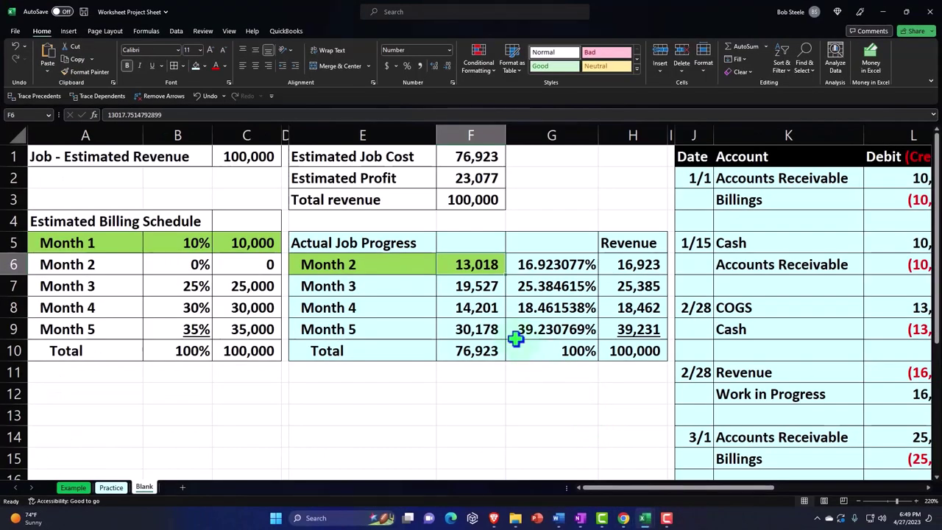
Make the Materials line a non-billable 6,000.00 amount for Customer 1:Project in Class 1 - Job 1
click(886, 14)
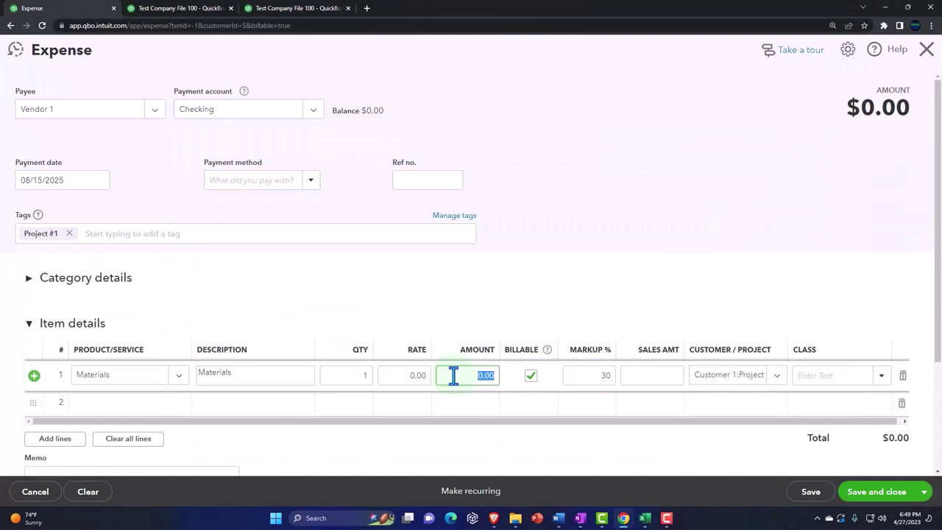
text(67)
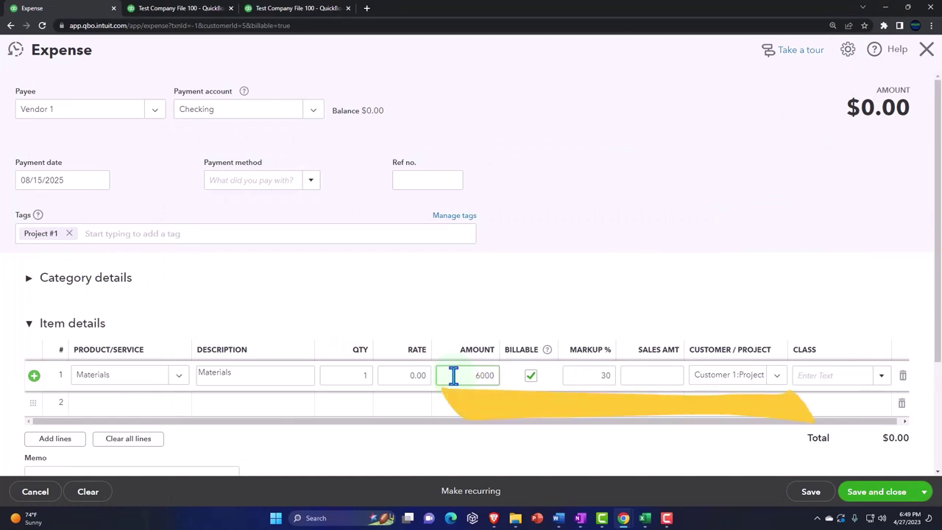
click(531, 376)
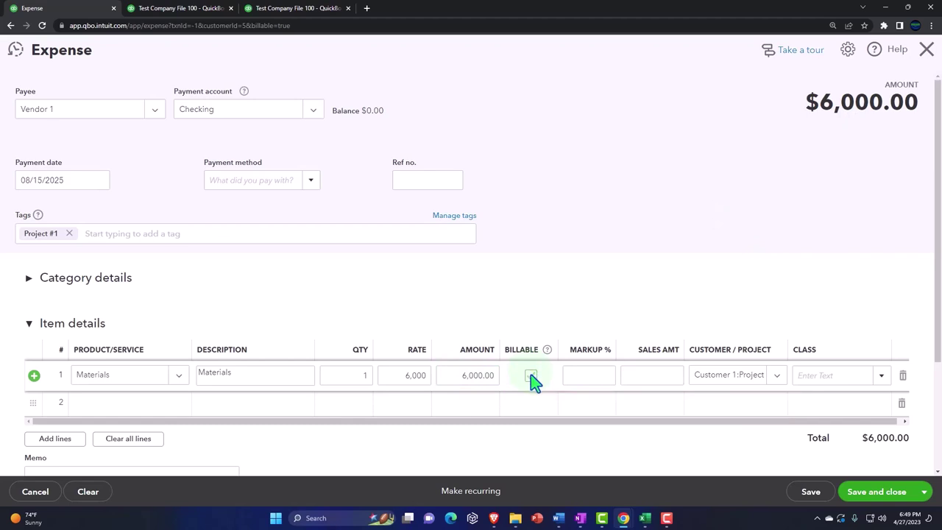
click(715, 385)
click(881, 377)
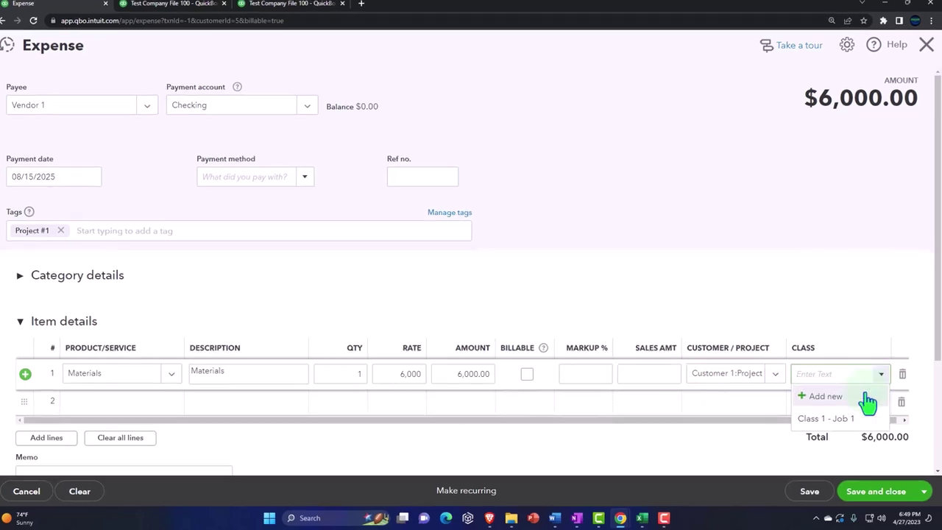
click(810, 395)
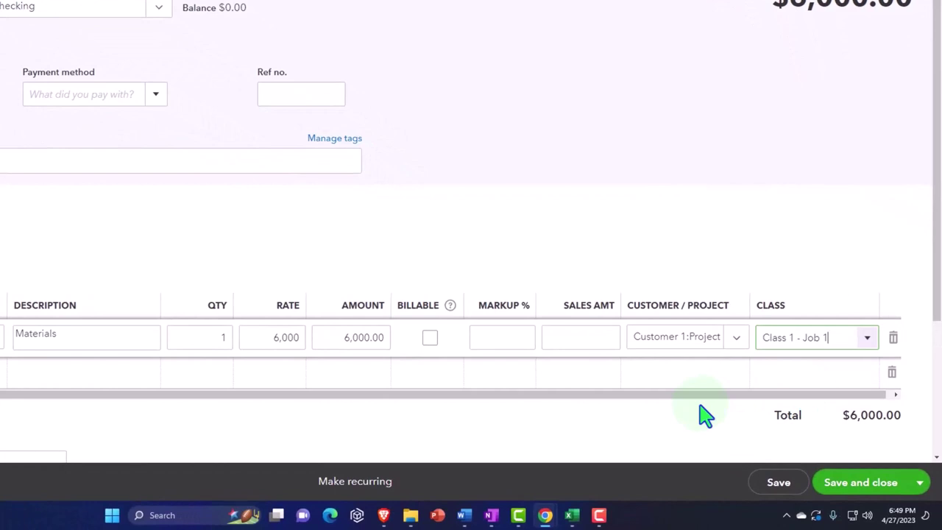
key(Tab)
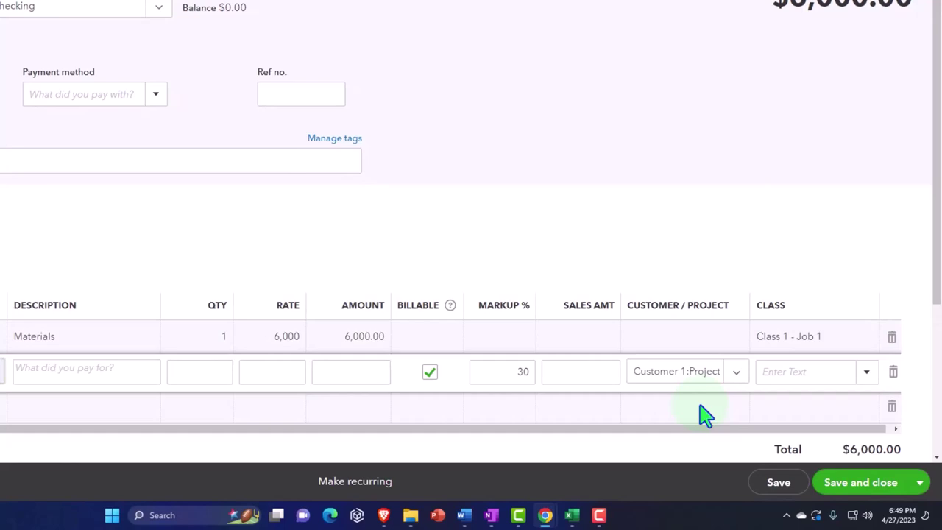
Add a non-billable 4,000.00 Labor line in Class 1 - Job 1, bringing the expense to $10,000.00
text(lab)
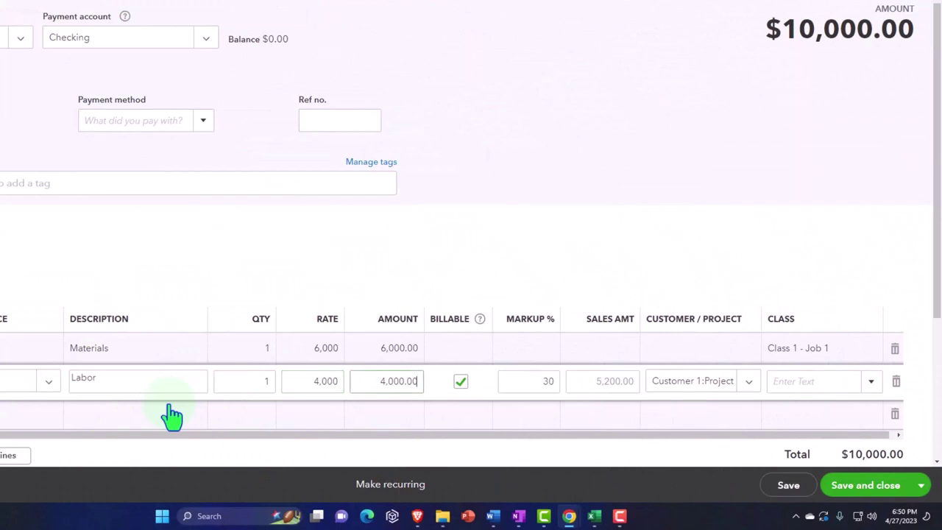
click(462, 381)
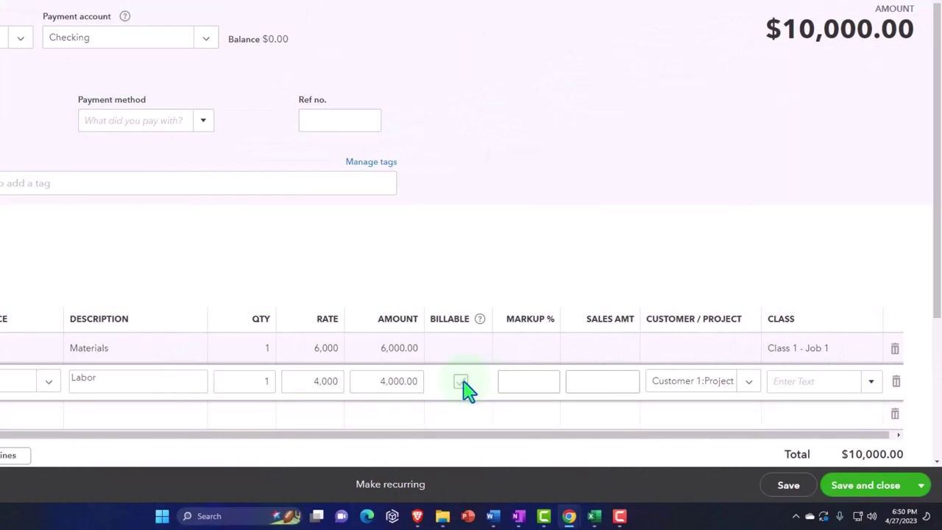
key(Tab)
key(Tab)
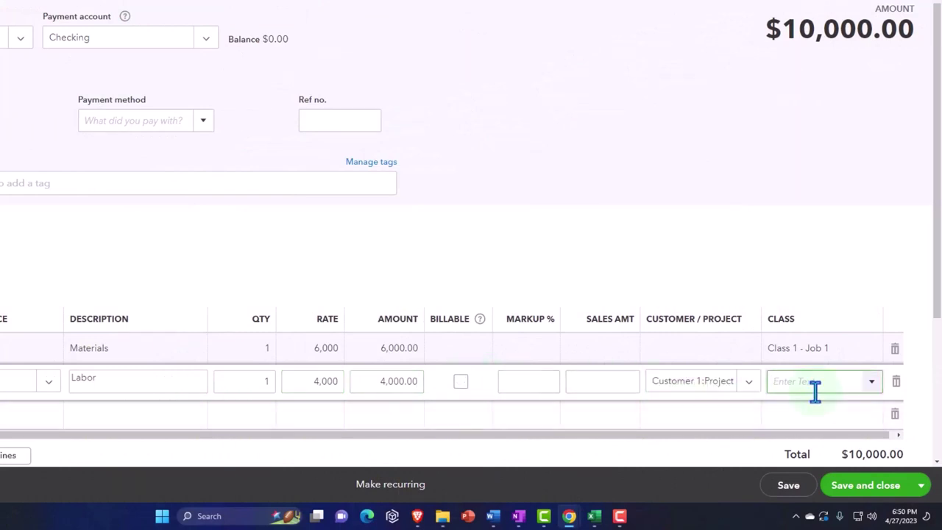
click(871, 383)
click(823, 433)
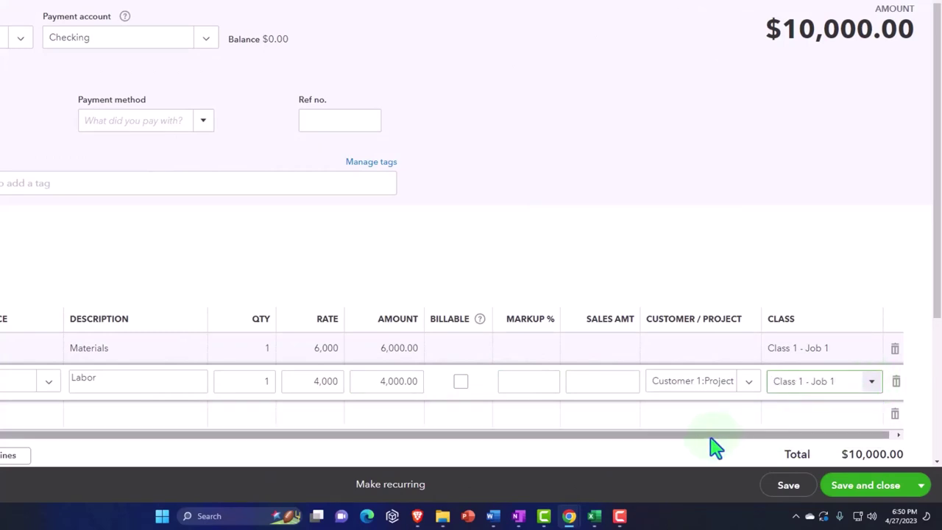
key(Tab)
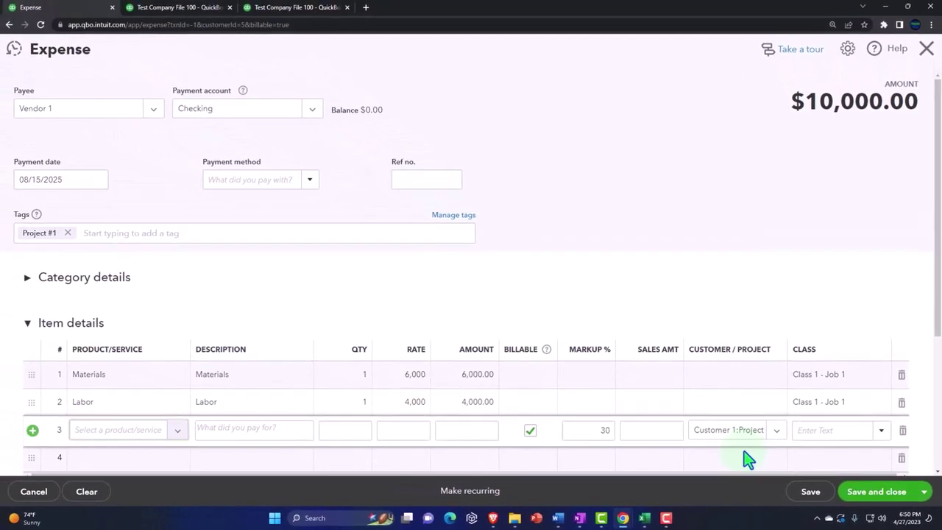
Add an Overhead line with a 3,018 rate, checked against the Excel project worksheet
text(overhead)
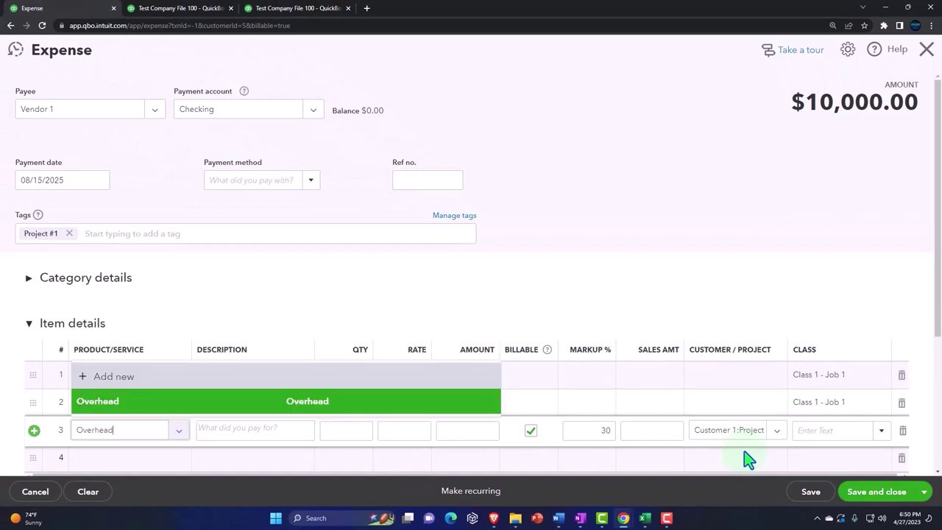
key(Tab)
key(Tab)
key(Tab)
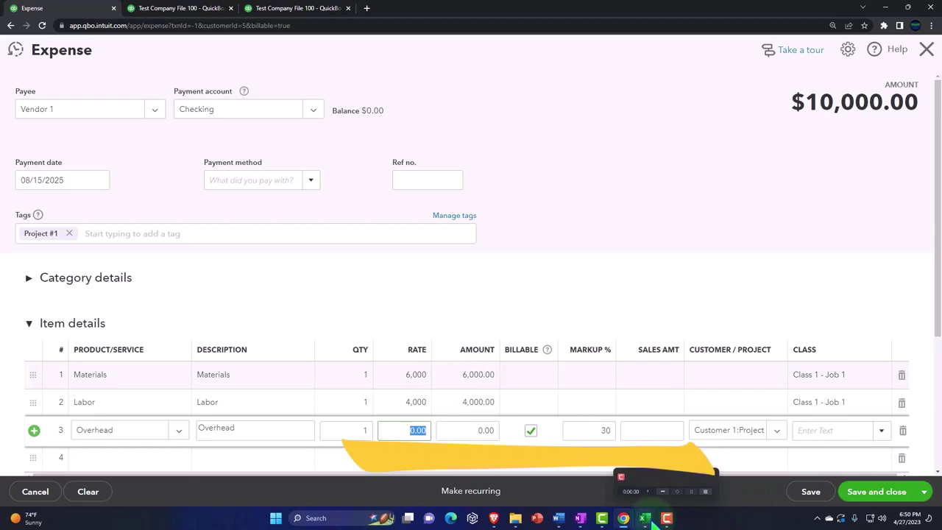
mouse_move(645, 518)
click(600, 471)
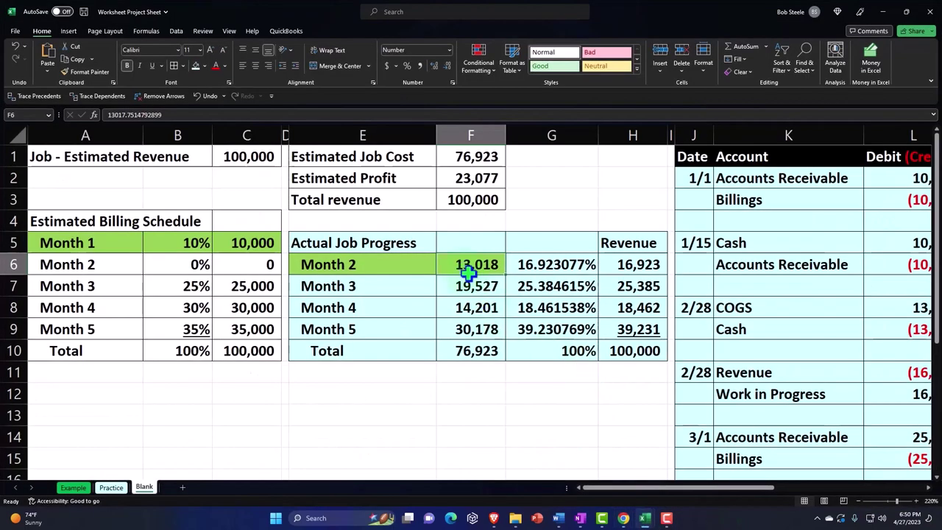
click(883, 13)
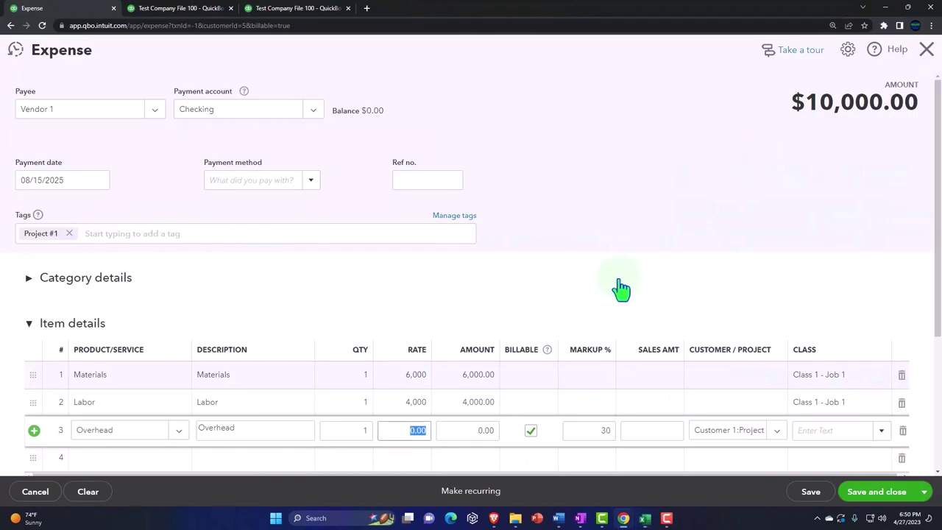
text(8)
key(Tab)
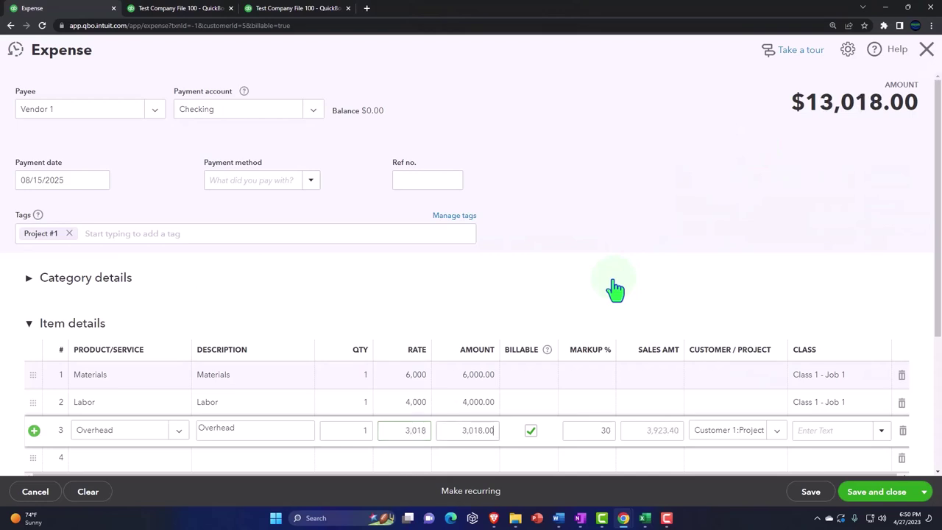
Make the Overhead line non-billable and assign it to Class 1 - Job 1
click(531, 430)
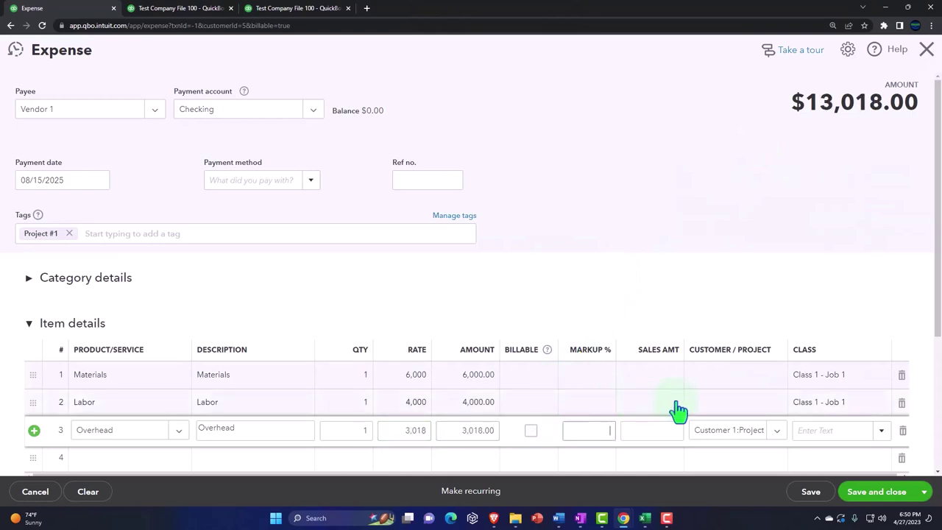
click(820, 432)
click(882, 436)
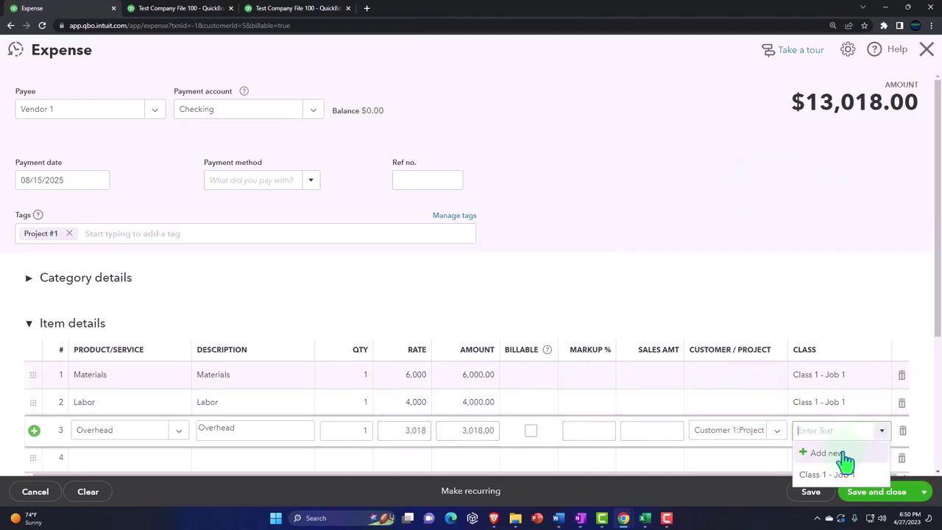
click(833, 476)
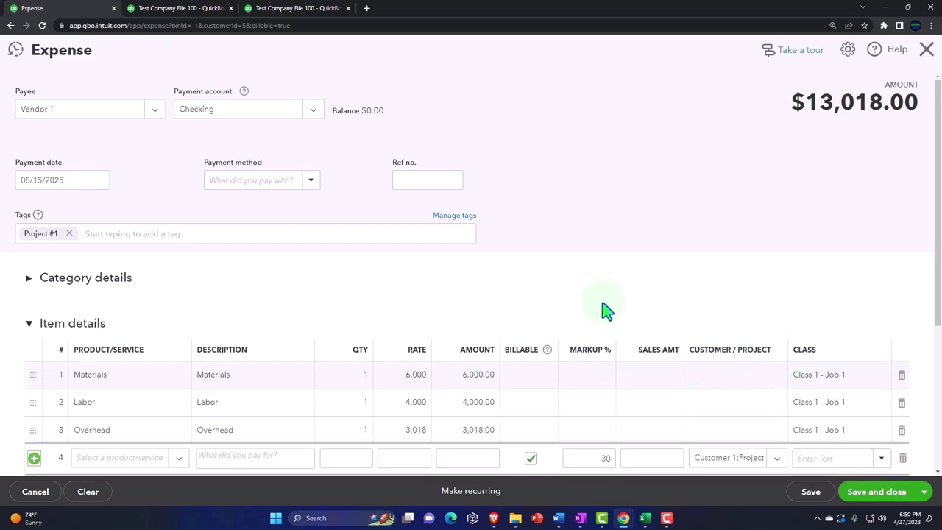
scroll(643, 452, down, 2)
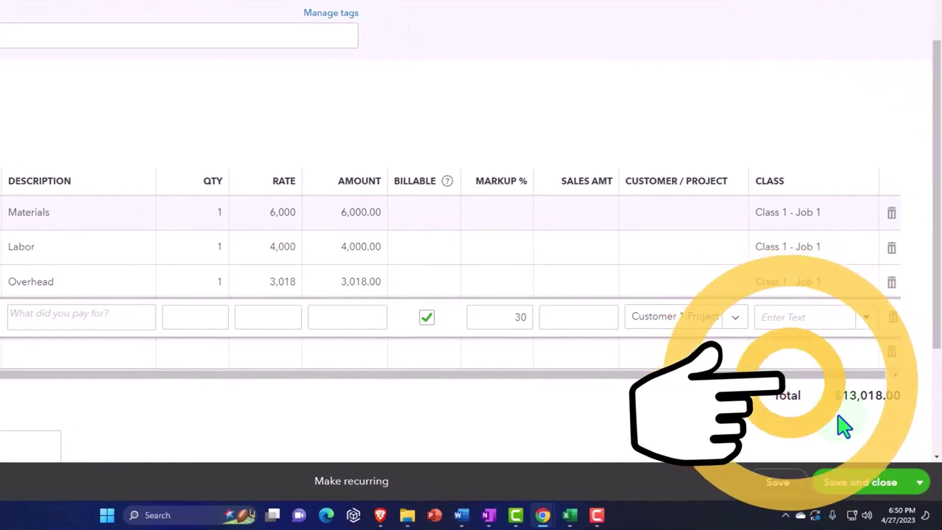
scroll(315, 231, up, 2)
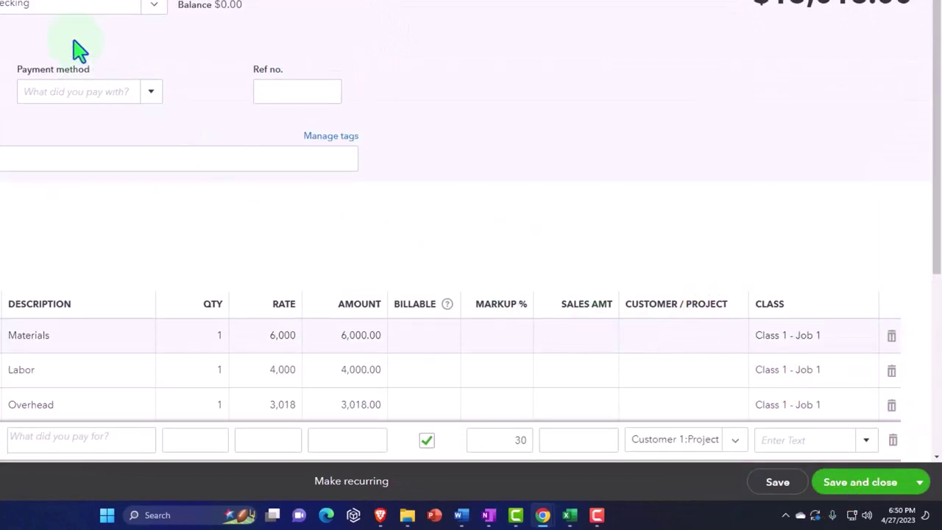
scroll(66, 96, down, 1)
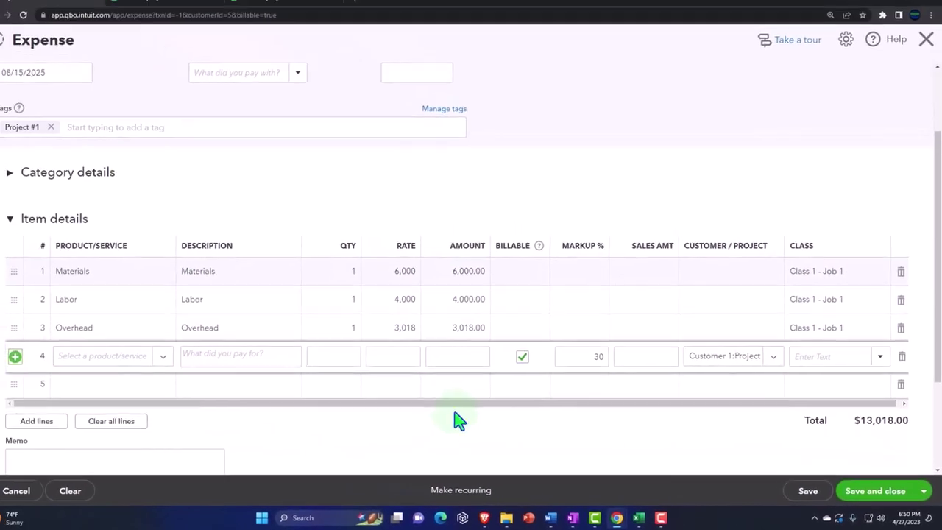
Save and close the expense, then review Project 1's $13,018.00 costs and -30.2% margin
click(876, 492)
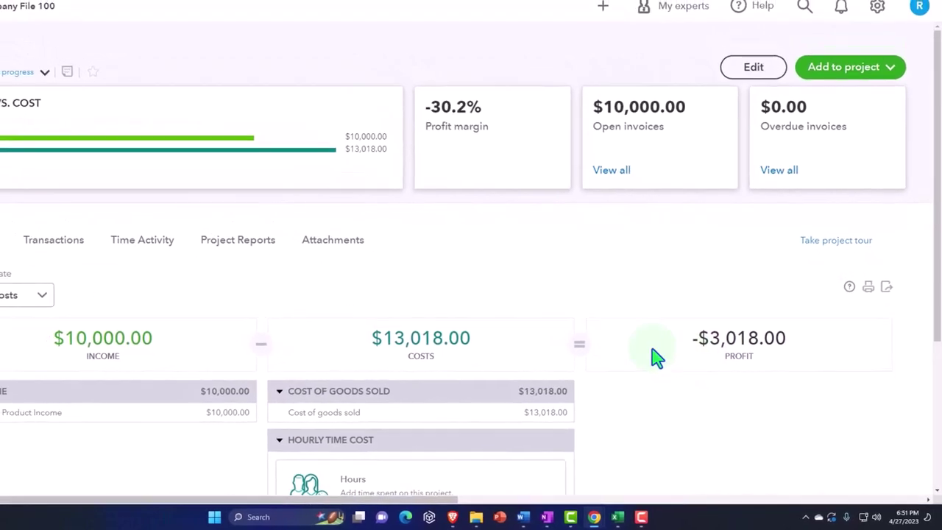
Rerun the Balance Sheet with columns displayed by Classes, showing total assets of -3,018.00
click(193, 10)
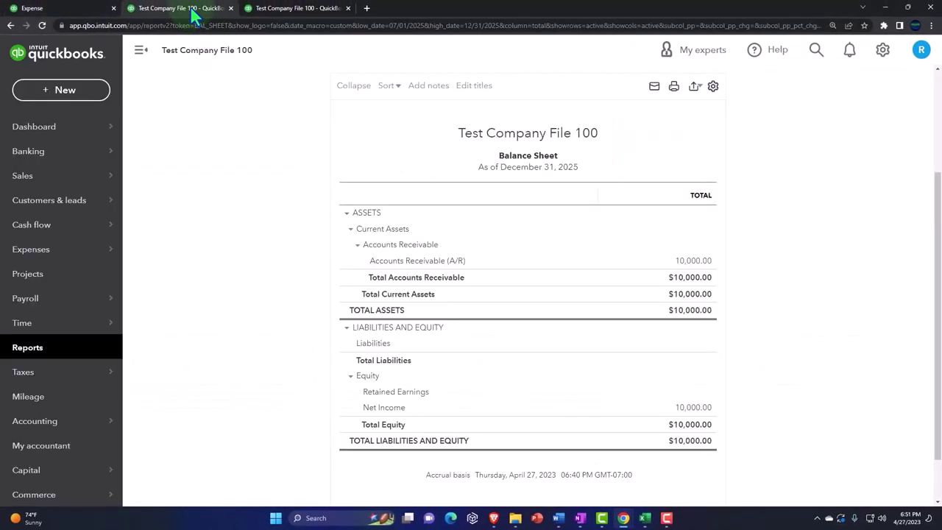
scroll(273, 256, up, 2)
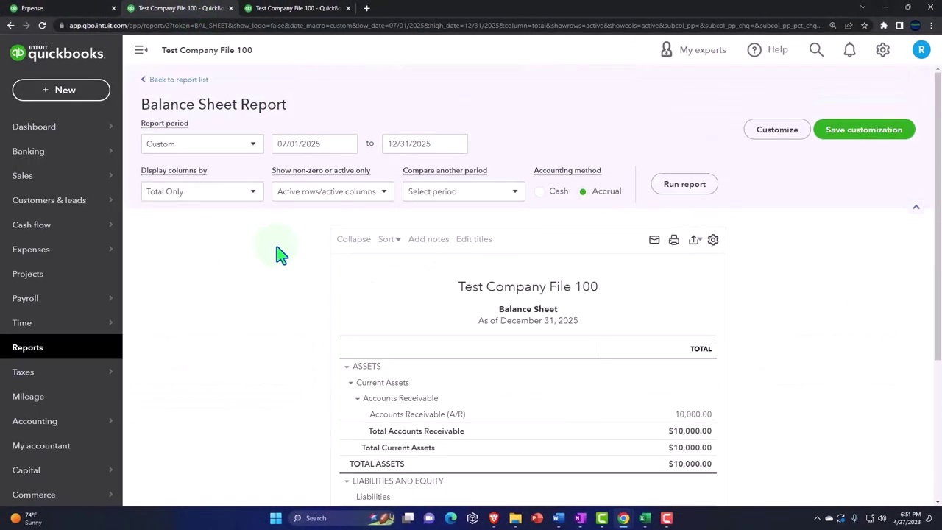
click(682, 185)
scroll(396, 234, down, 2)
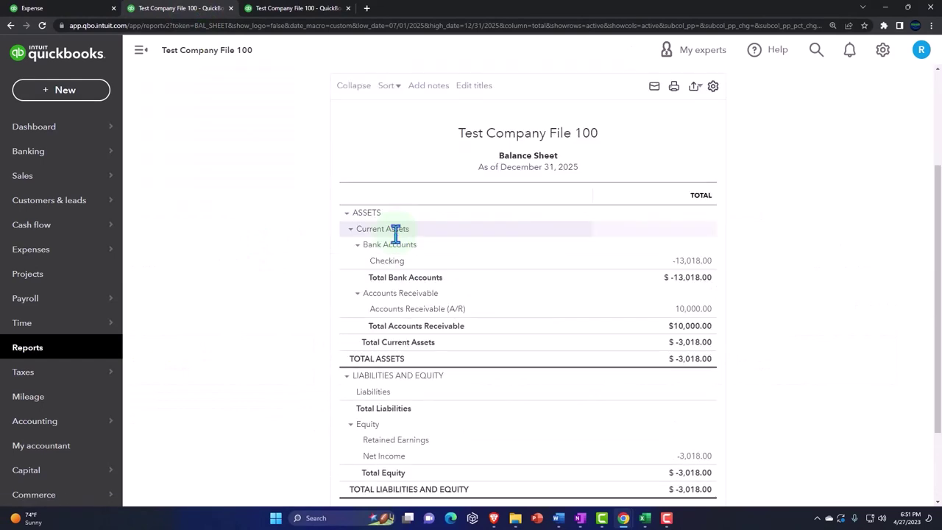
scroll(312, 247, up, 2)
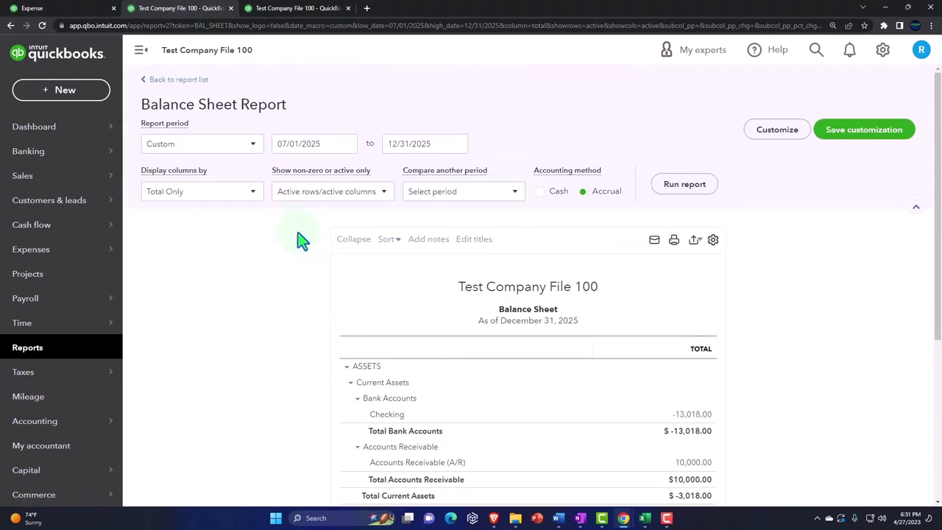
click(253, 193)
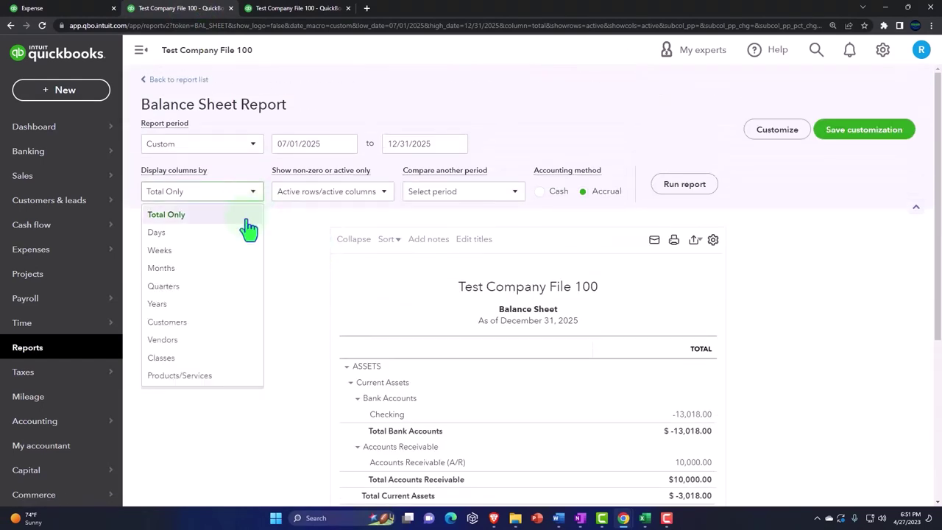
click(176, 358)
click(684, 184)
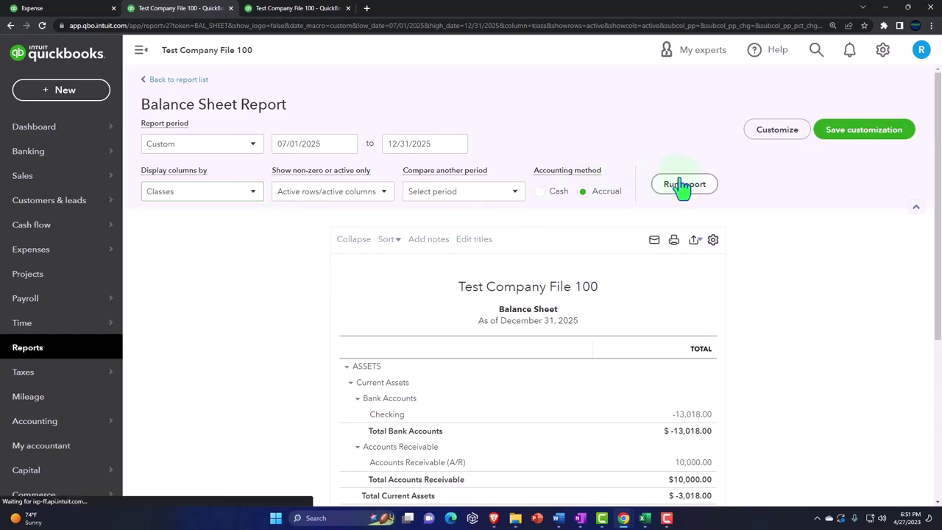
scroll(351, 265, down, 2)
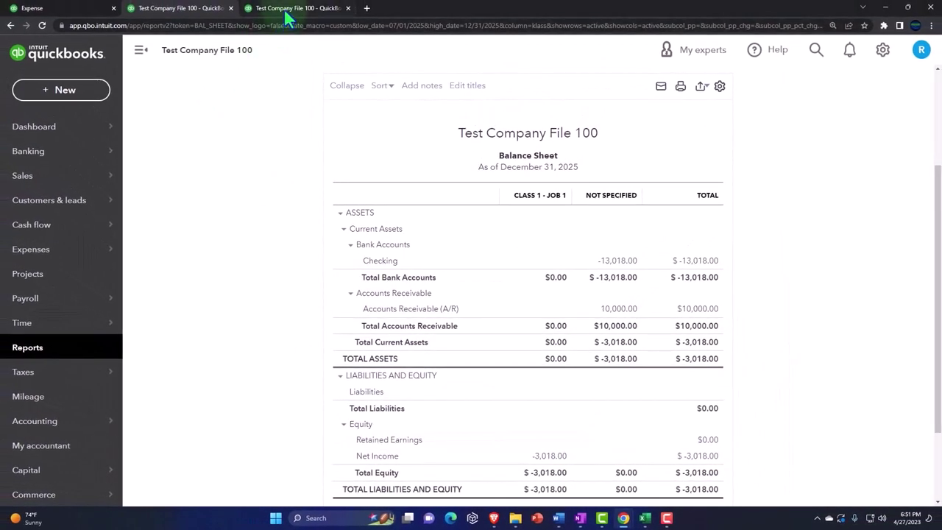
Switch to the monthly Profit and Loss report and rerun it to include the new expense
click(290, 3)
click(563, 124)
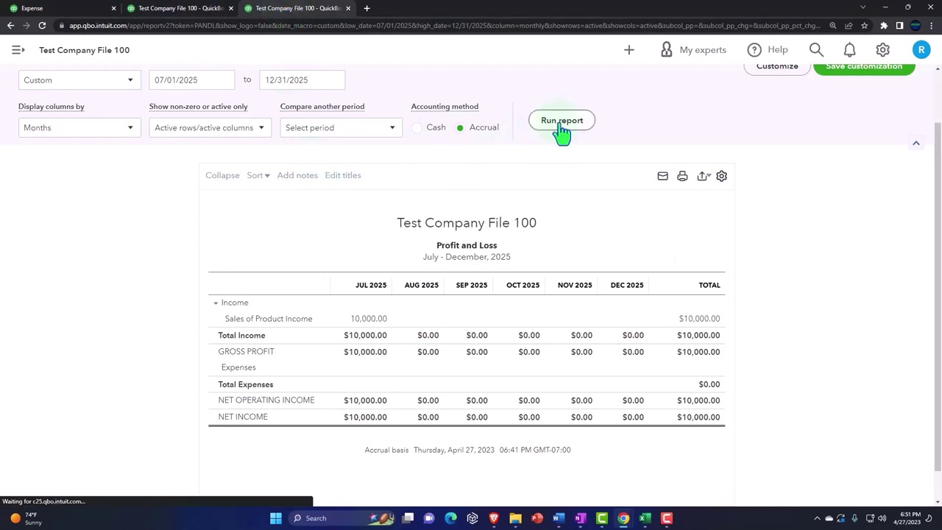